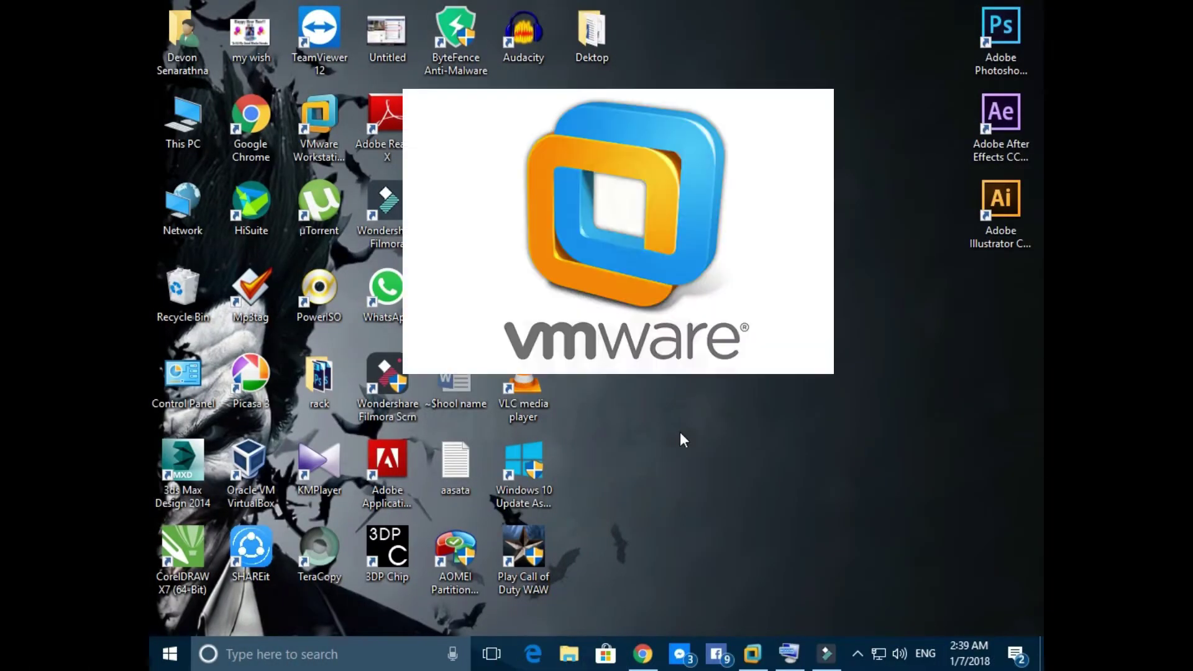
Switch to VMware Workstation and start a new virtual machine with custom configuration and Workstation 12.x hardware compatibility.
click(754, 655)
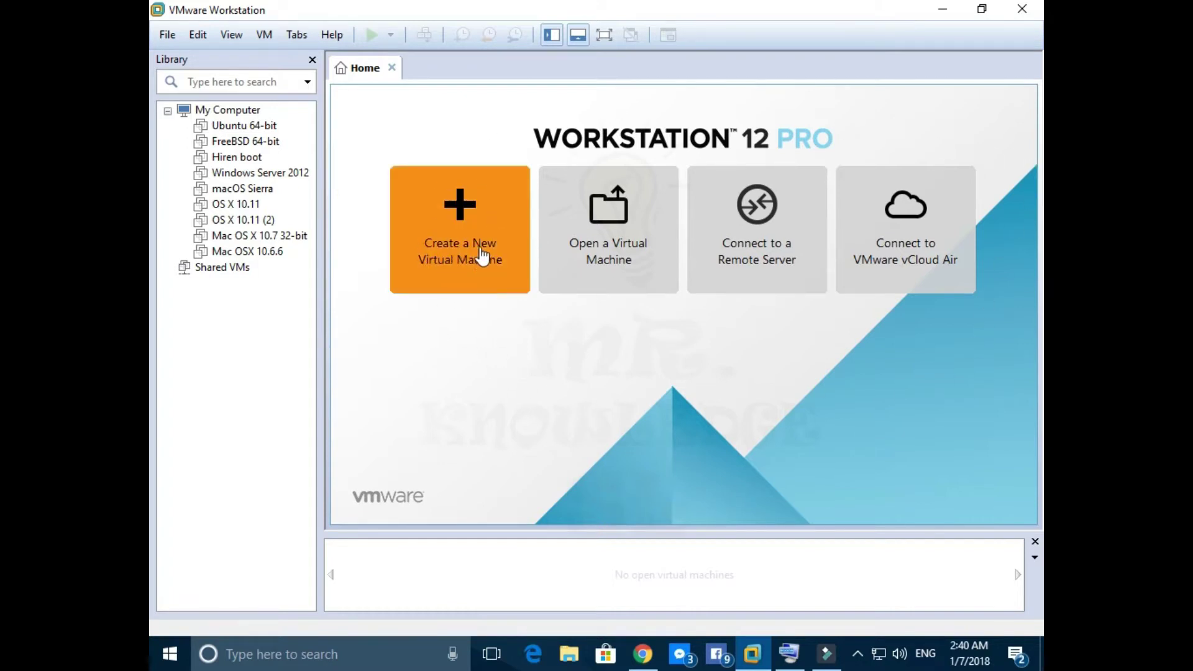
click(463, 229)
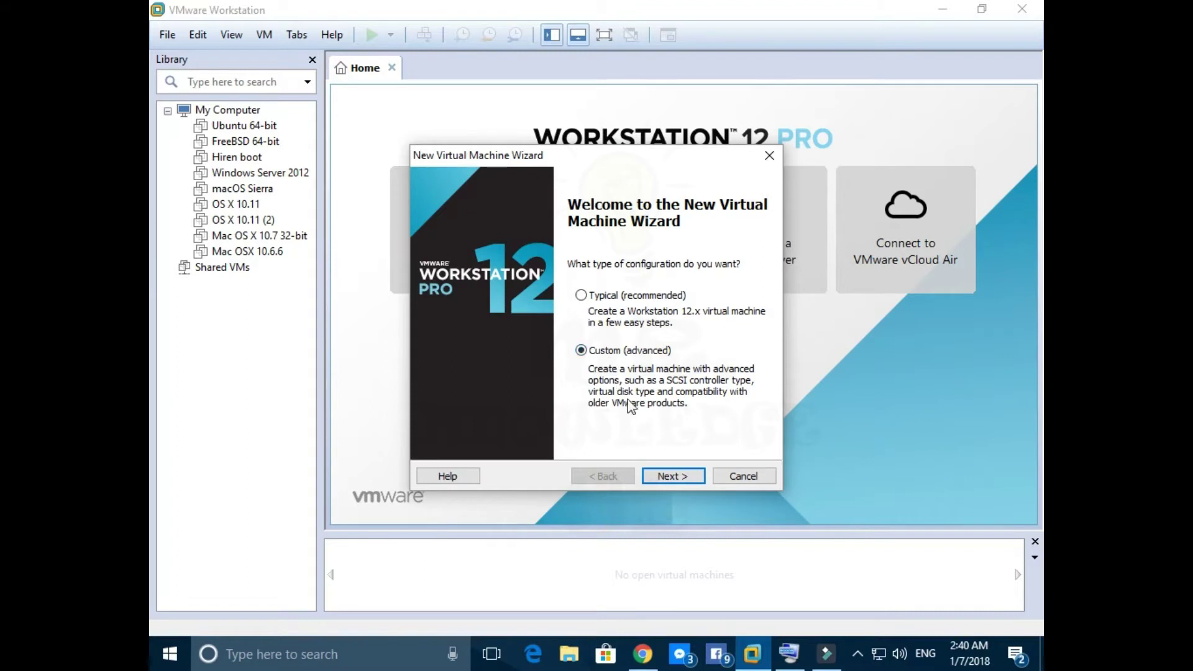
click(674, 477)
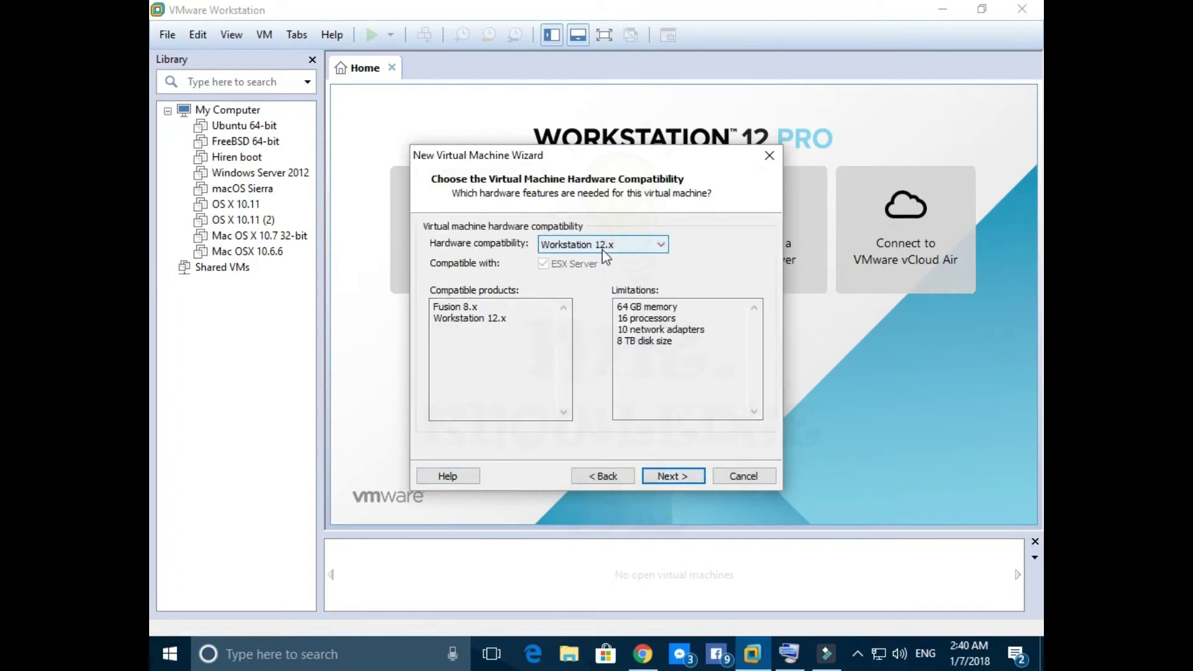
click(664, 476)
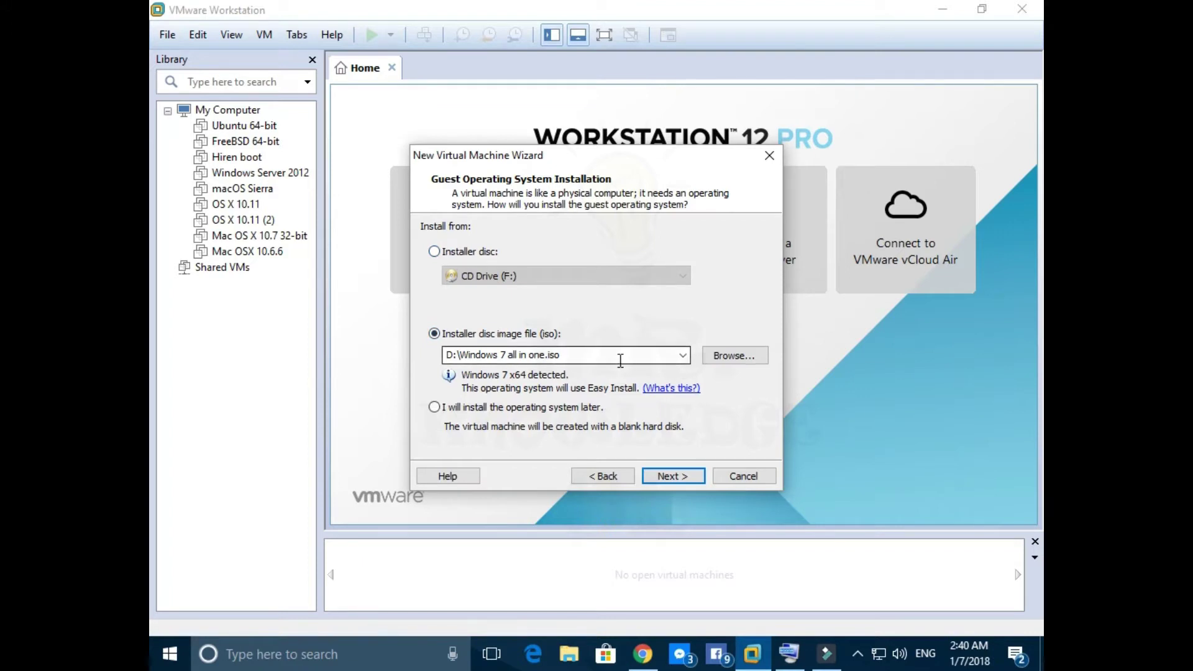
click(461, 251)
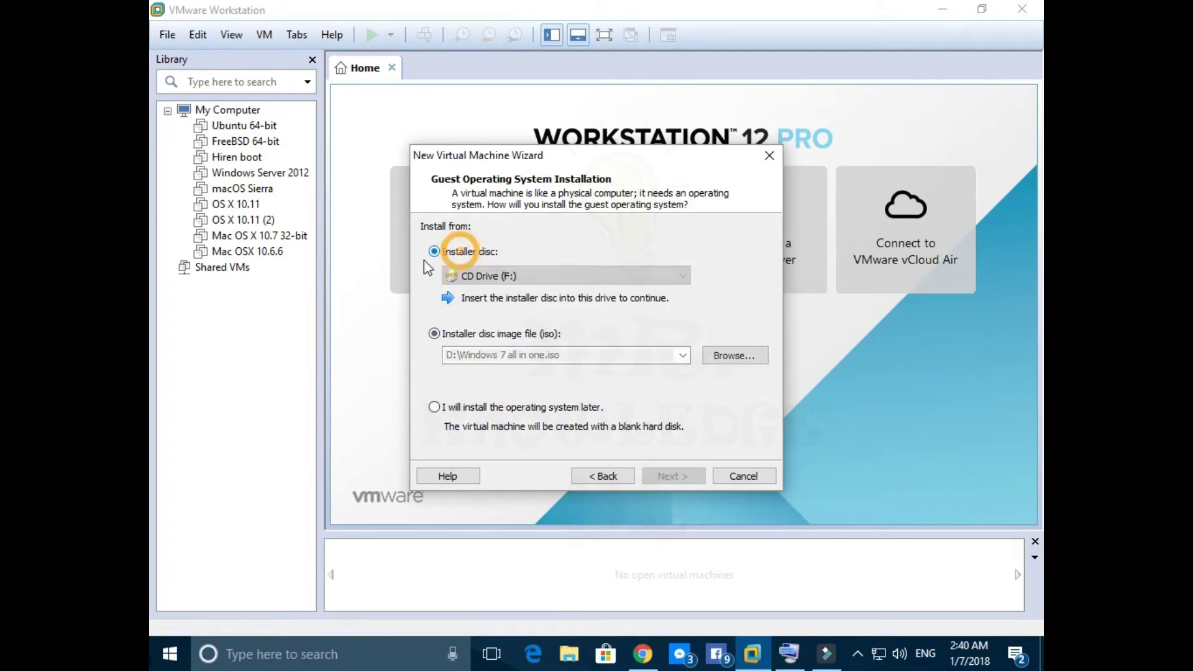
click(462, 334)
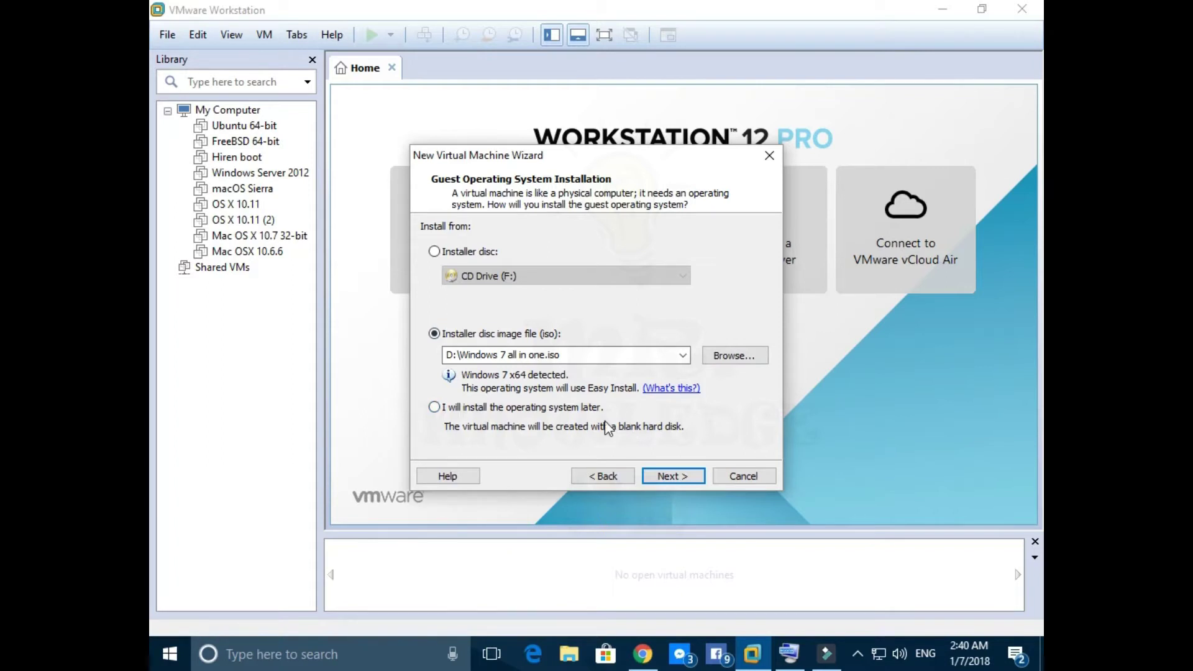
click(442, 407)
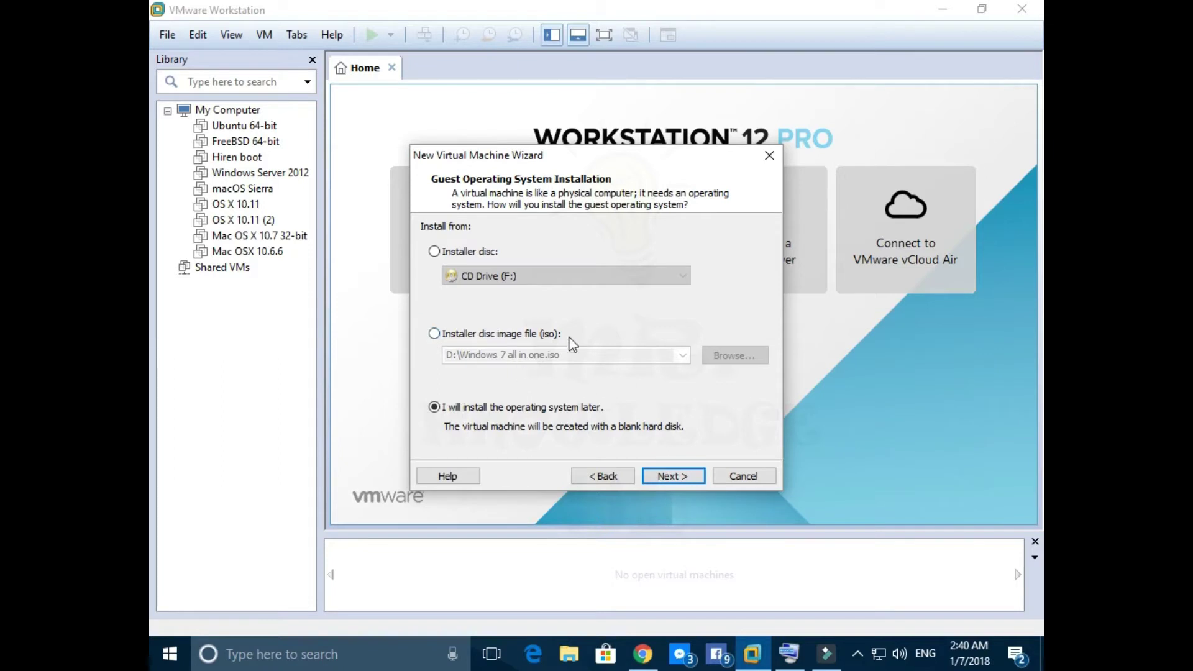
click(447, 333)
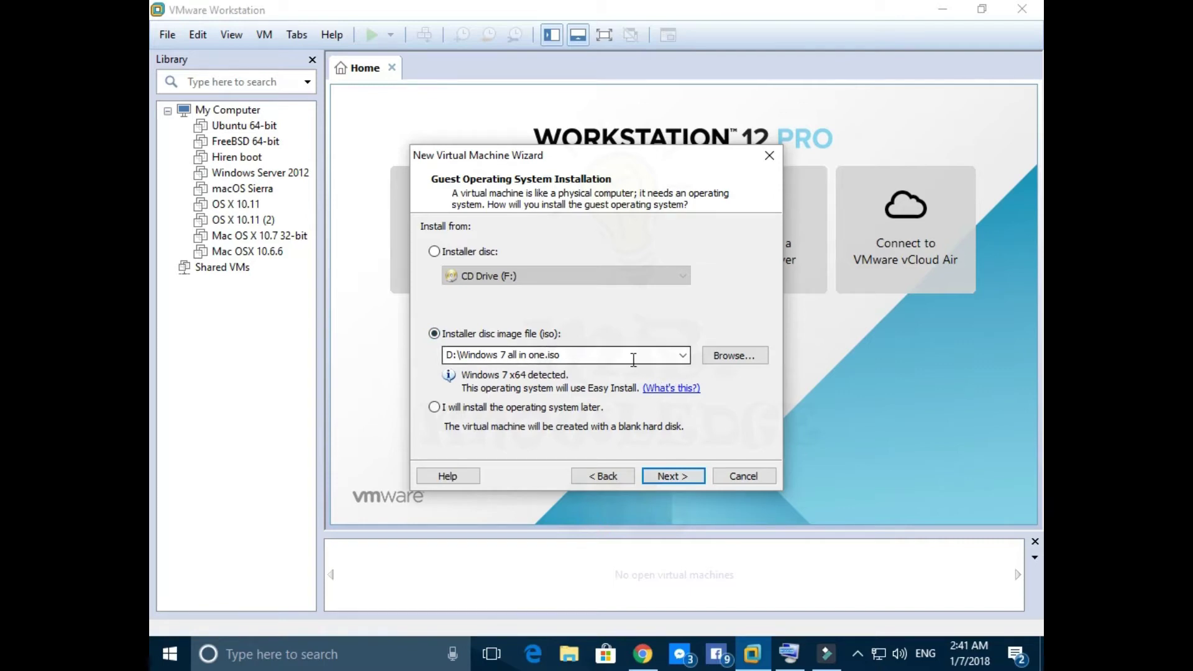
Set the "Windows 7 all in one" ISO from Local Disk (D:) as the installer disc image and accept it.
click(732, 356)
scroll(752, 387, down, 5)
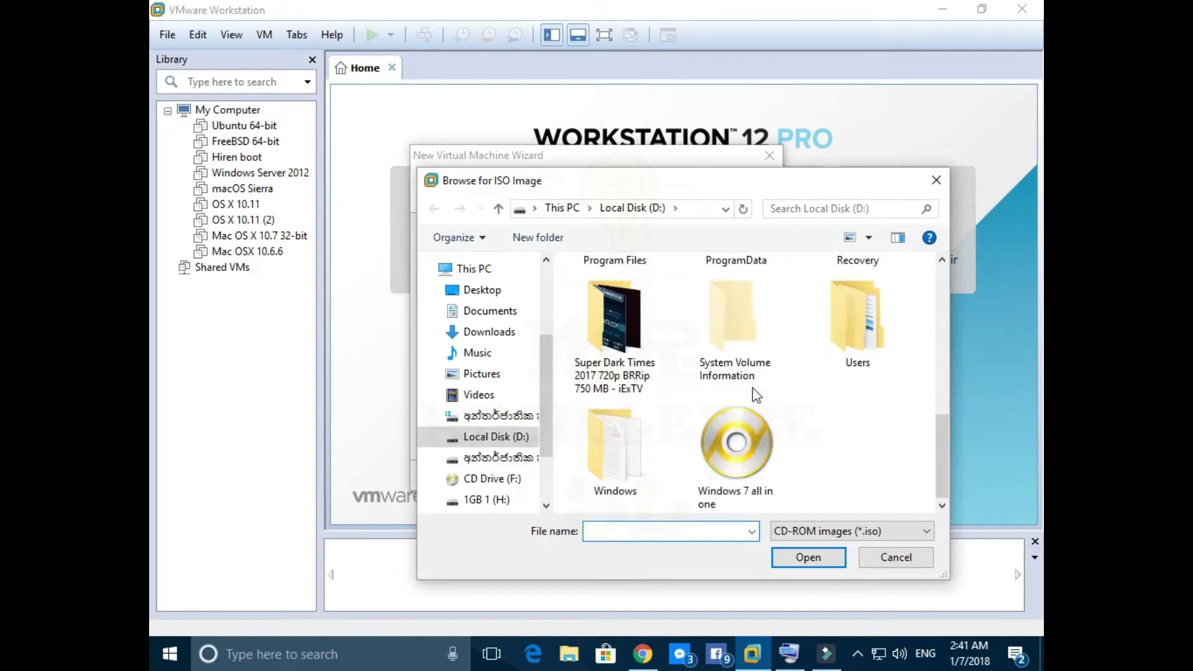
click(736, 451)
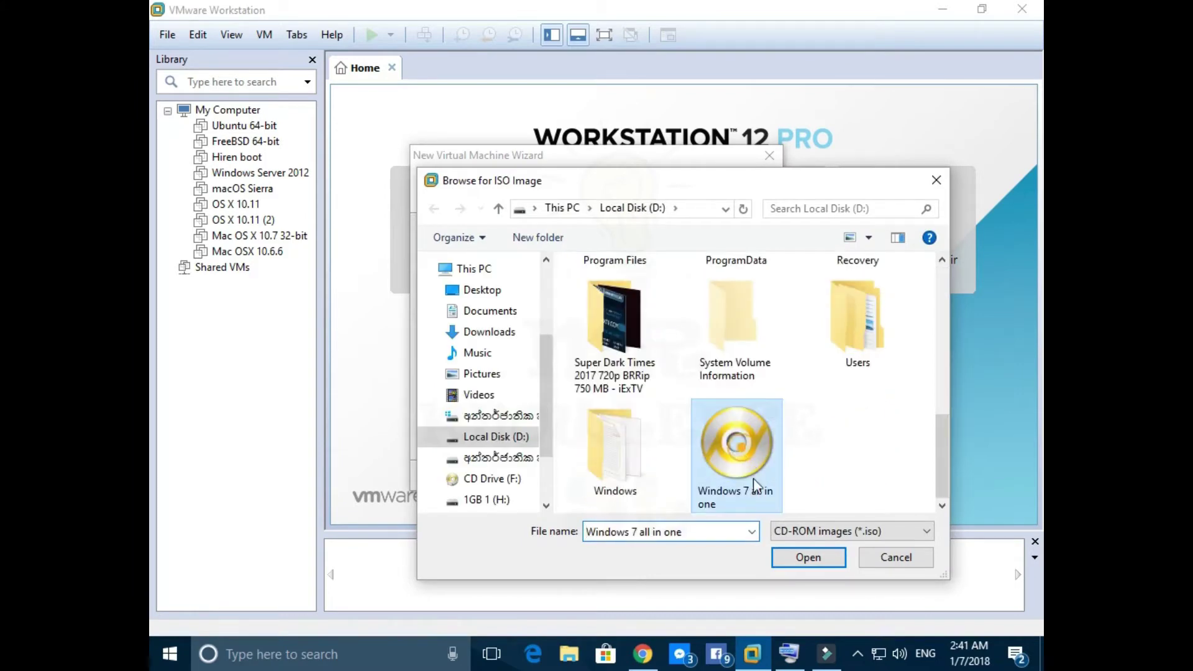
click(808, 557)
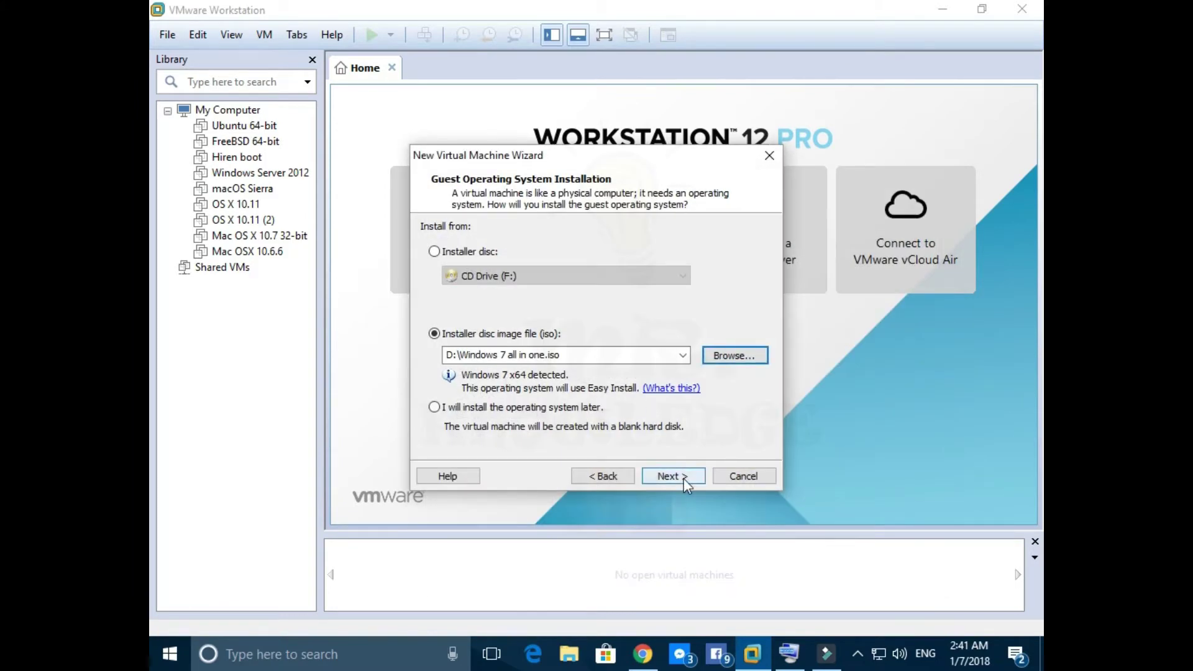
click(683, 477)
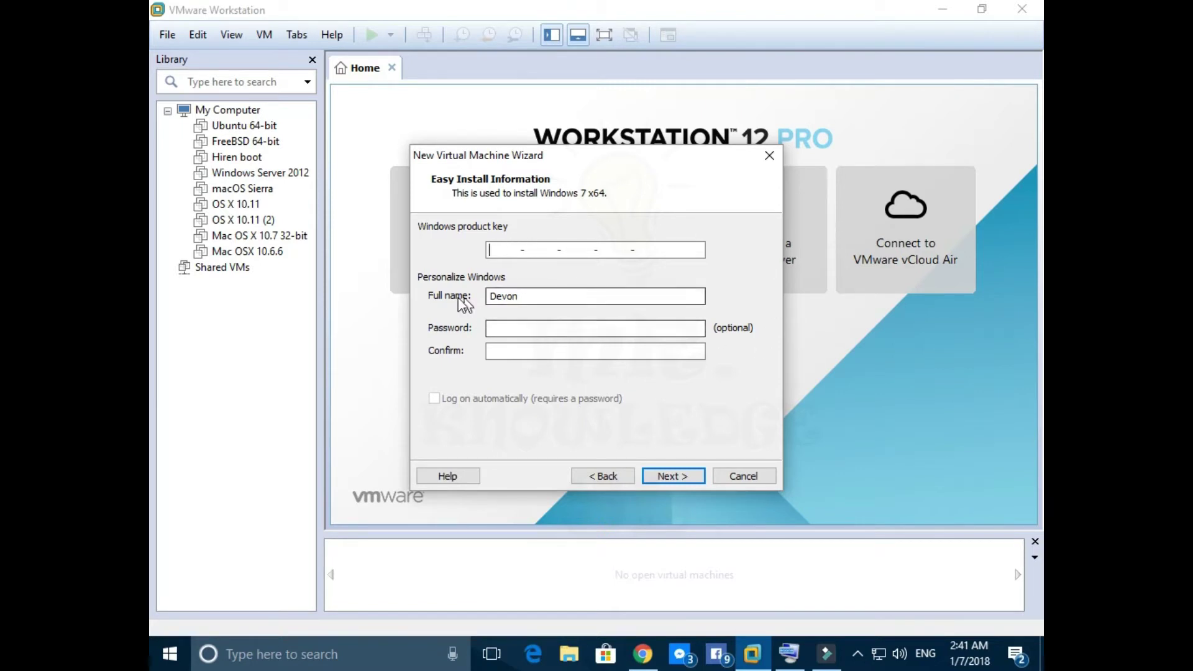
Keep the existing full name and proceed with Easy Install without a Windows product key or password.
click(532, 297)
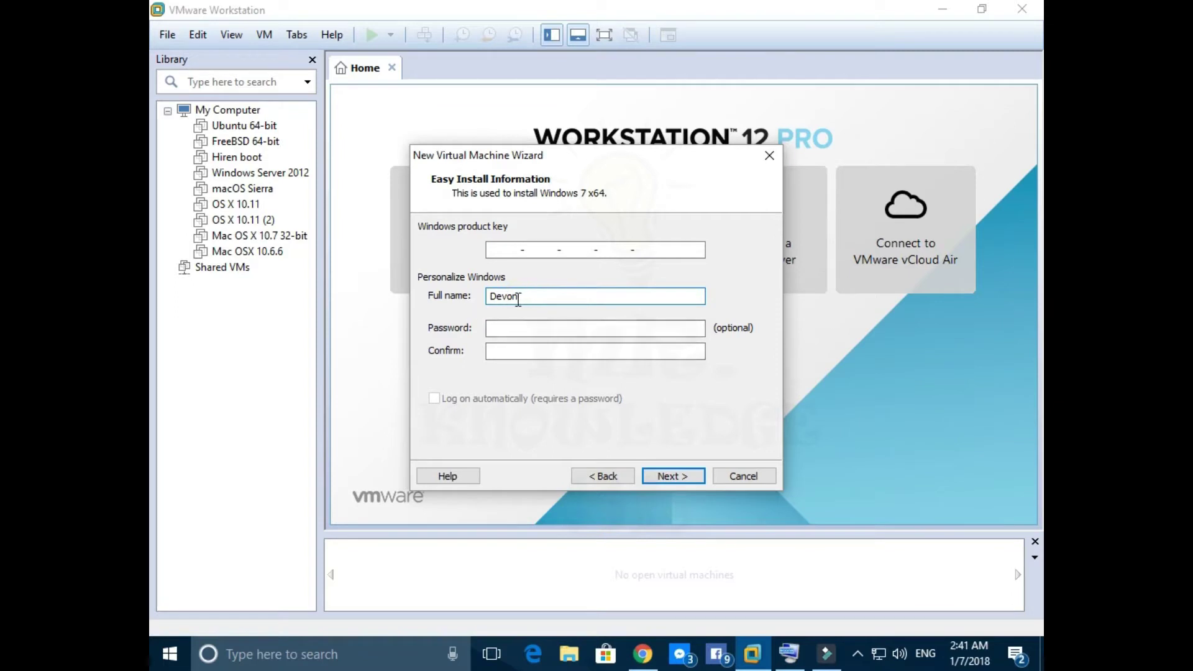
click(498, 327)
click(506, 350)
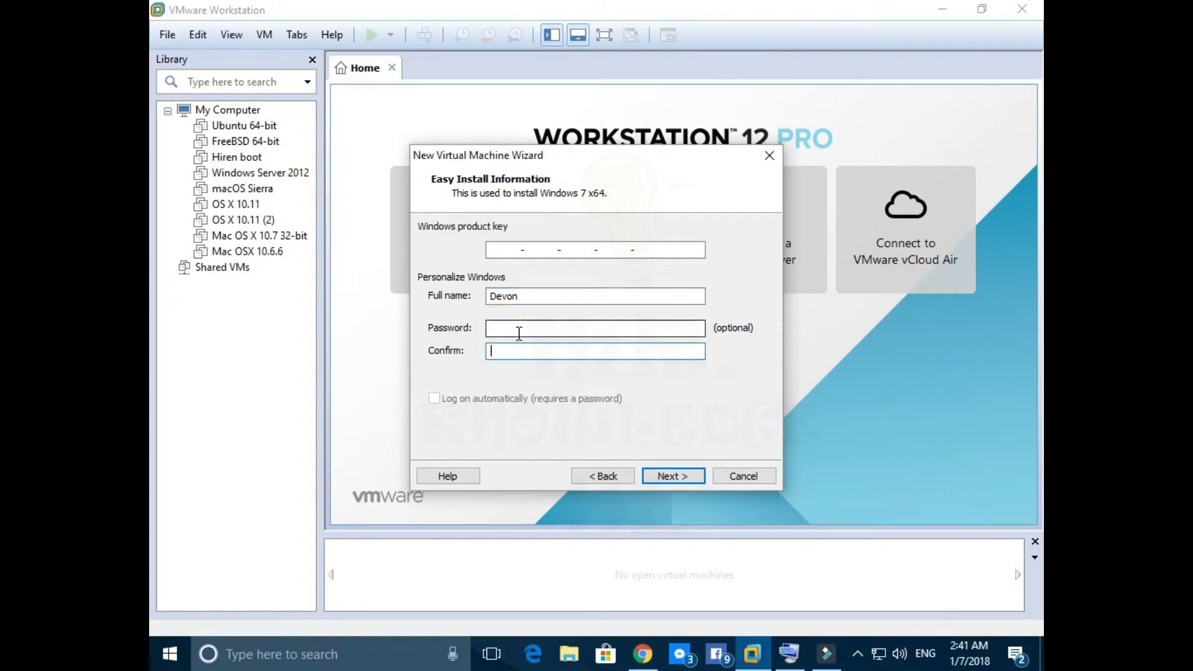
click(677, 475)
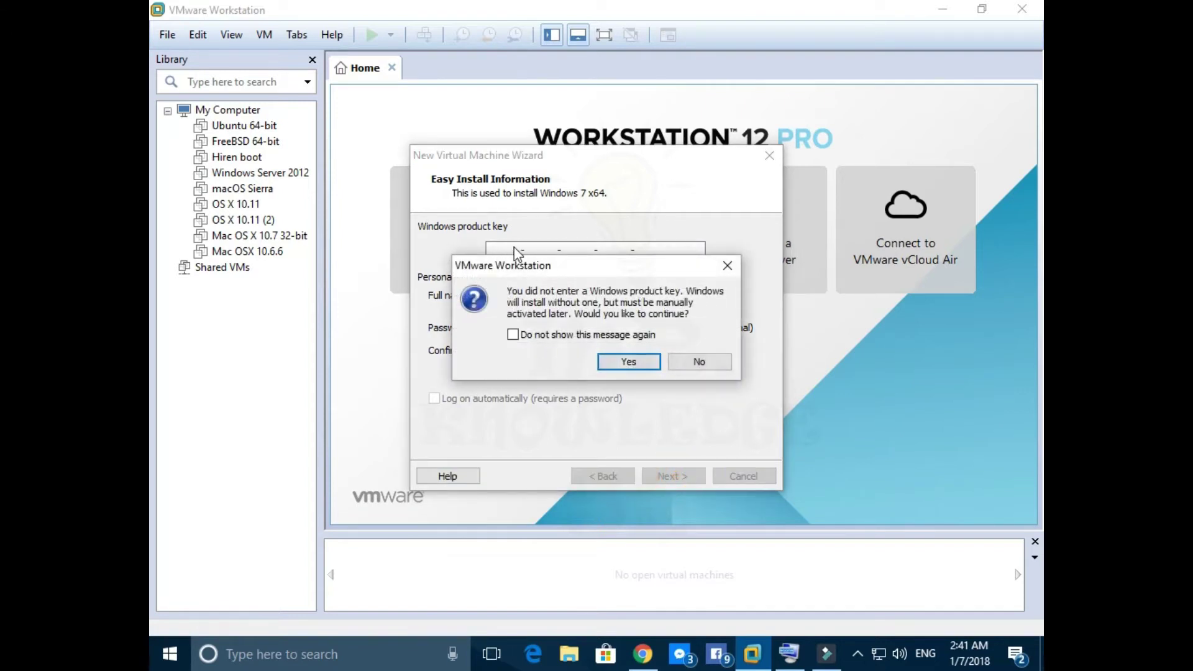
click(629, 362)
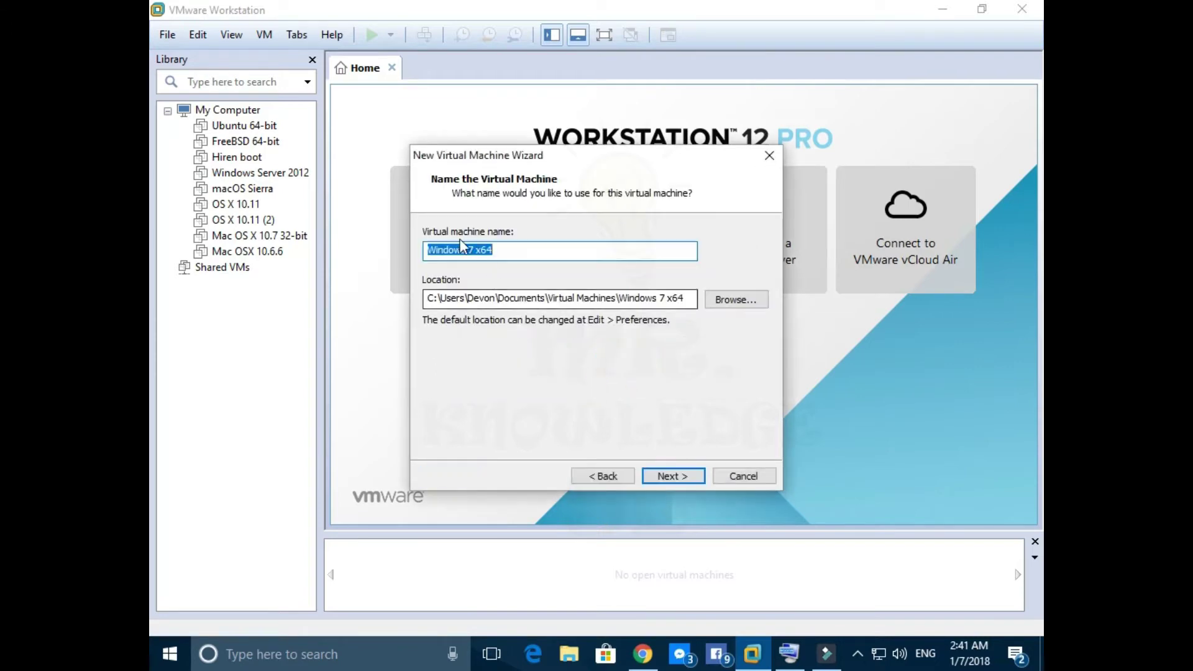
Replace the virtual machine's default name with w7.
key(BackSpace)
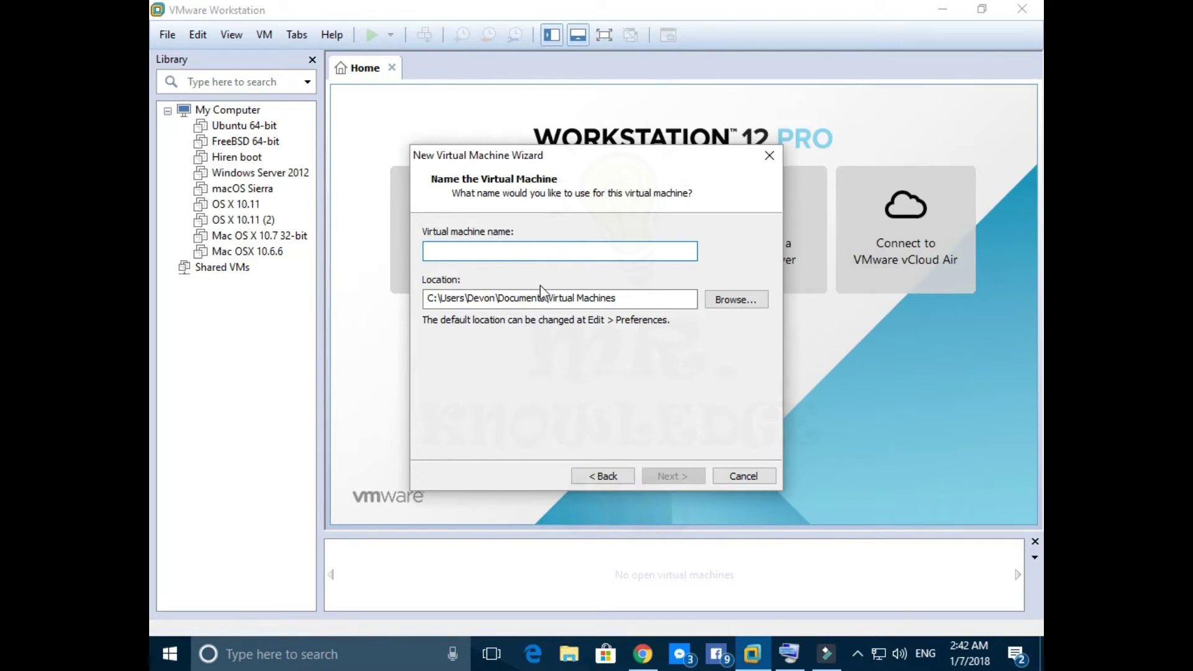
click(466, 250)
text(w)
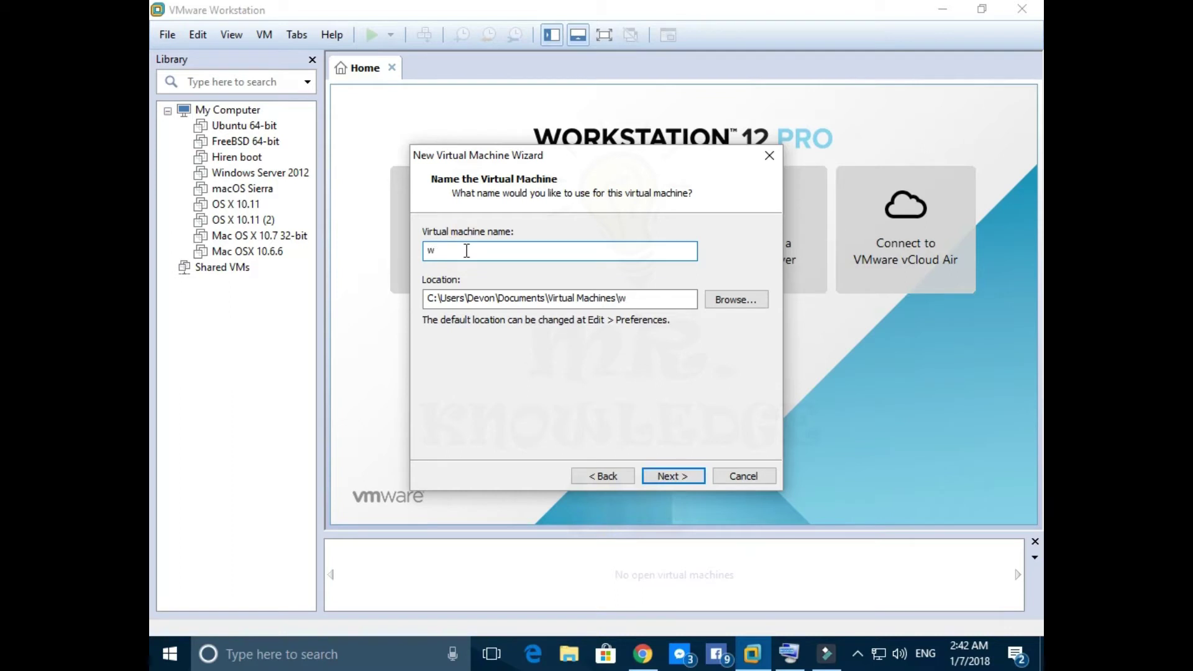
text(7)
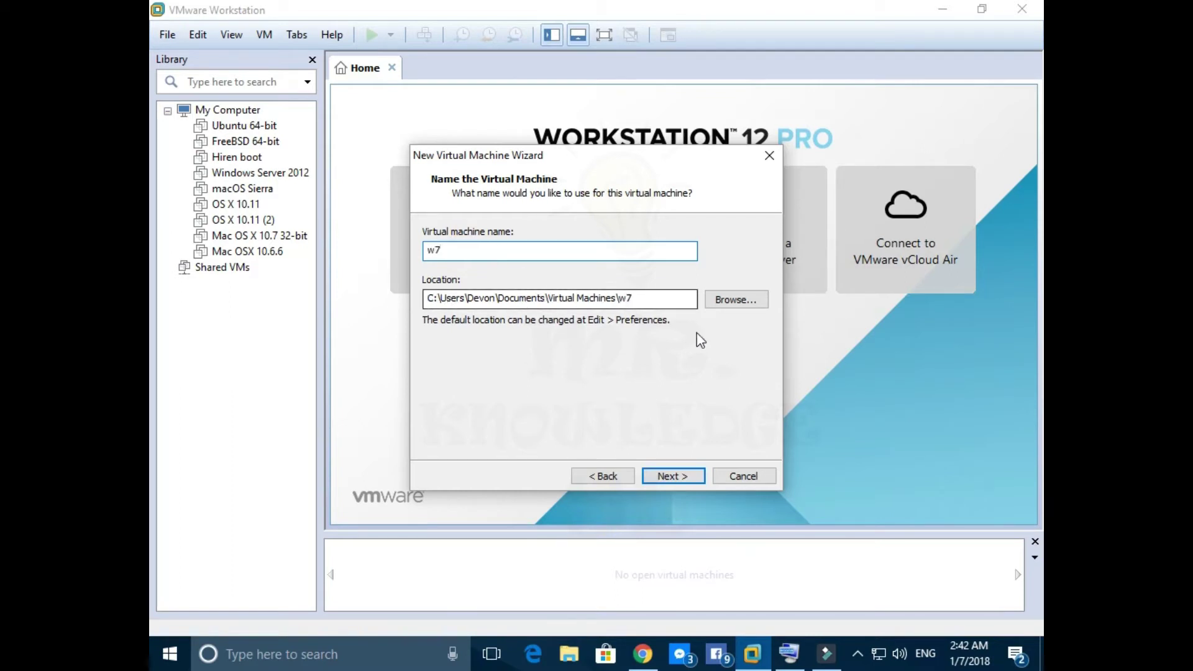
Set the virtual machine's location to the root of drive H: and continue with that location.
click(731, 301)
scroll(568, 338, down, 10)
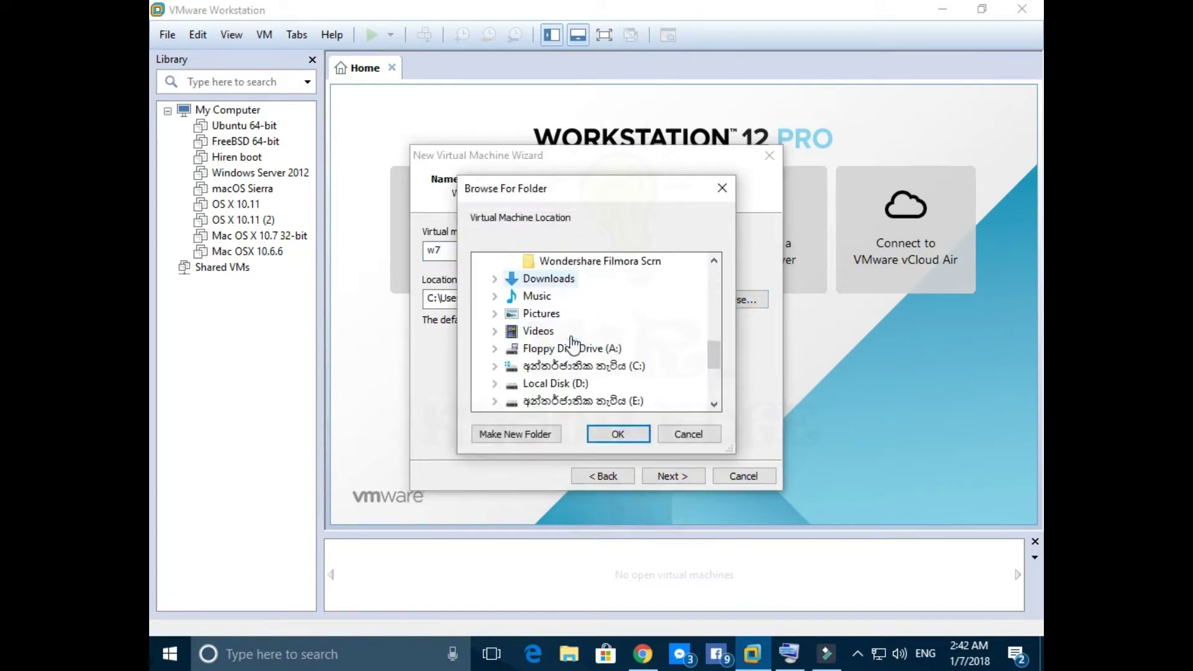
scroll(572, 348, down, 3)
click(550, 328)
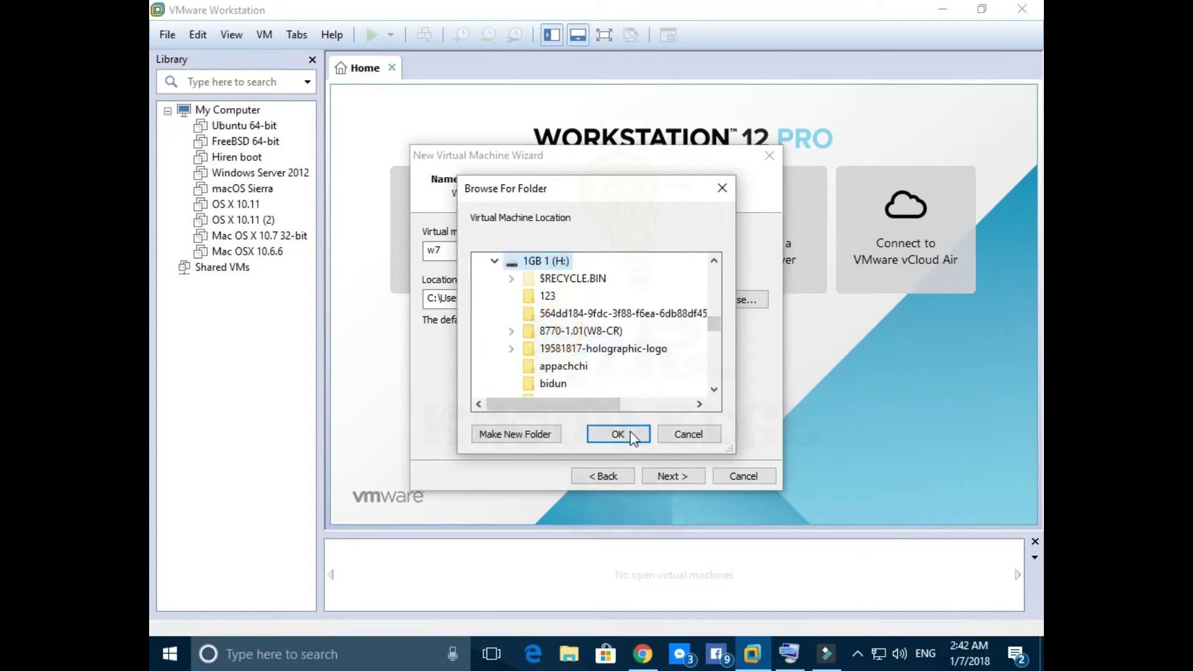
click(628, 431)
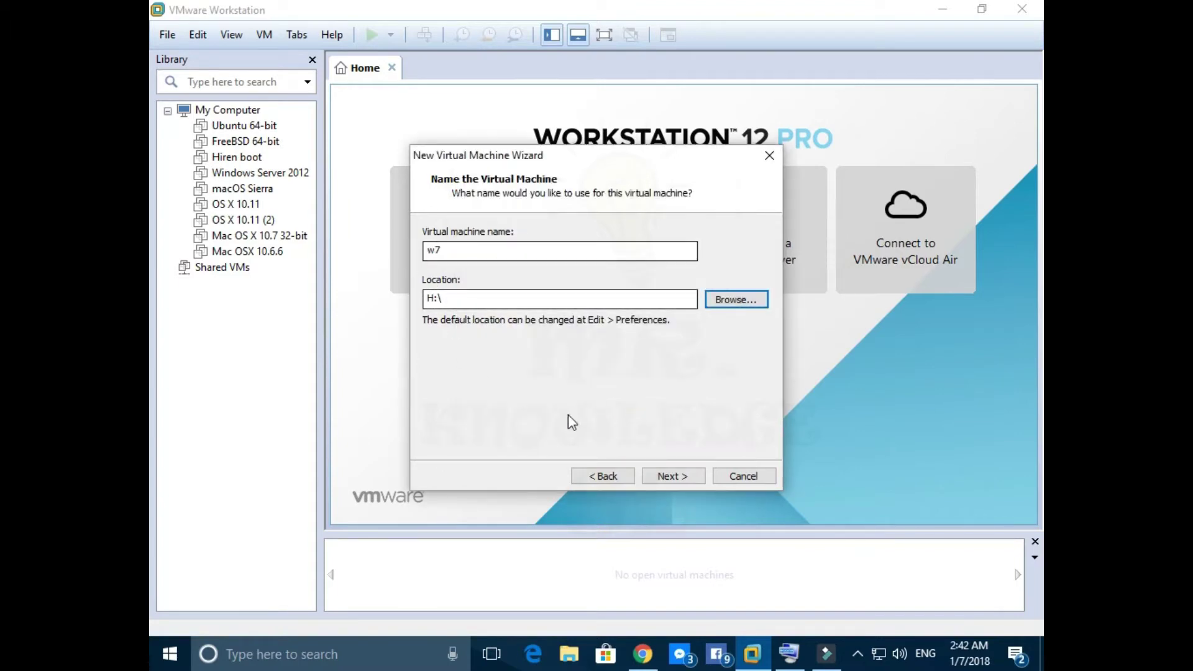
click(677, 476)
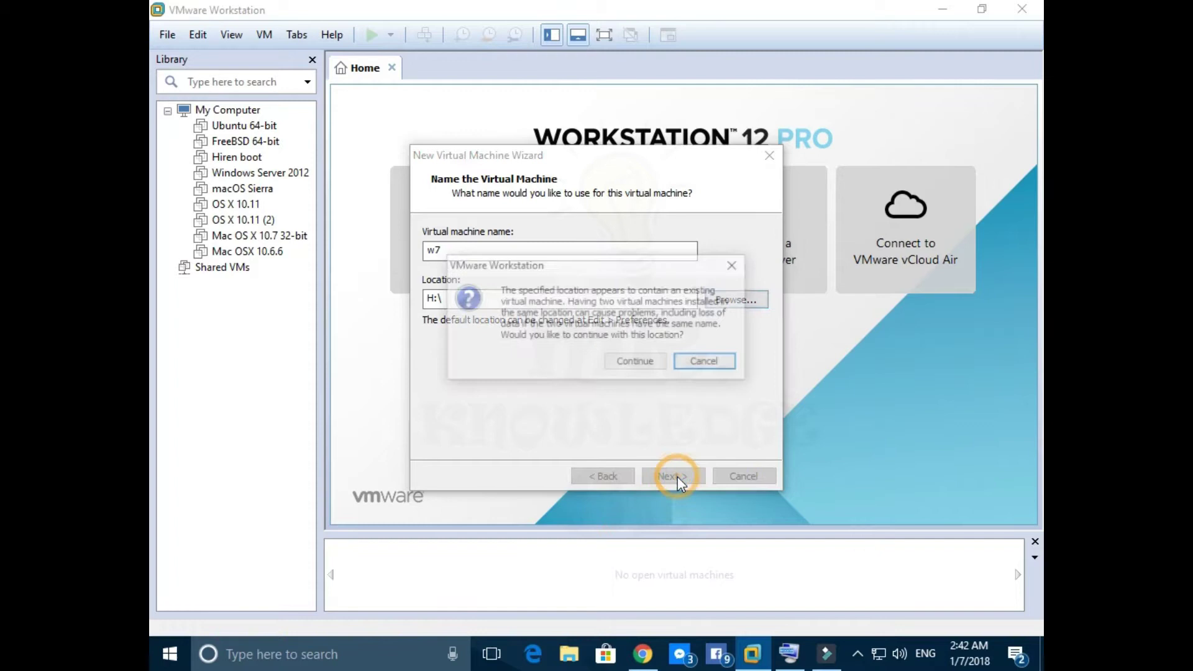
click(635, 366)
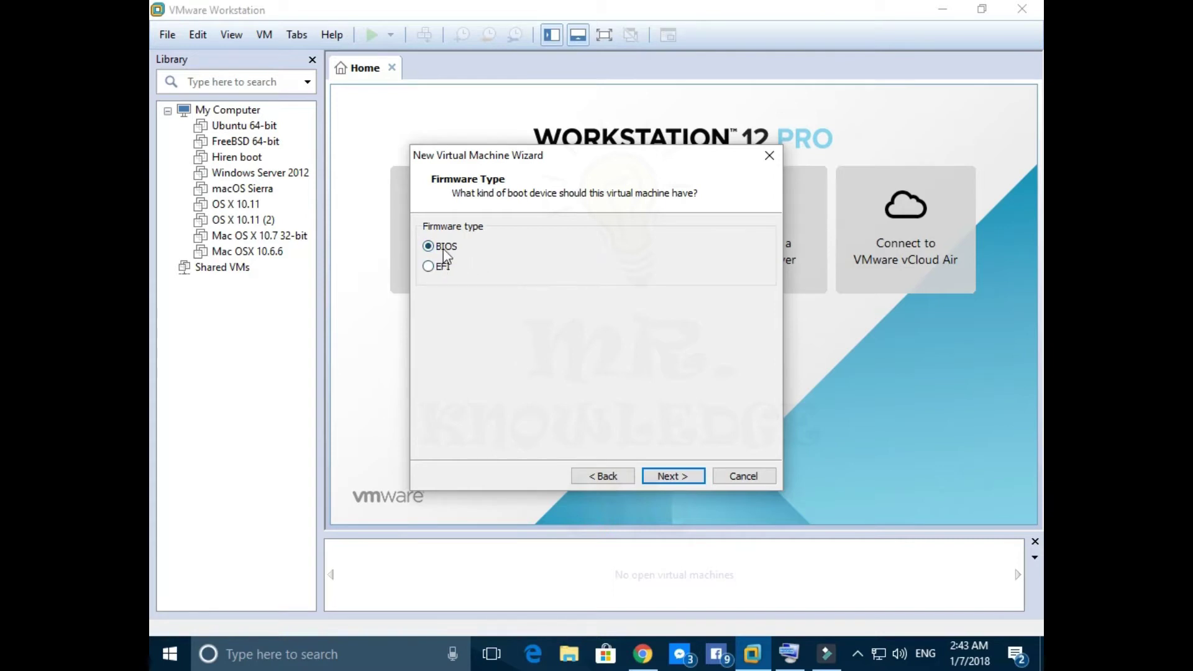
Accept BIOS as the firmware type and configure one processor with 2 cores.
click(675, 476)
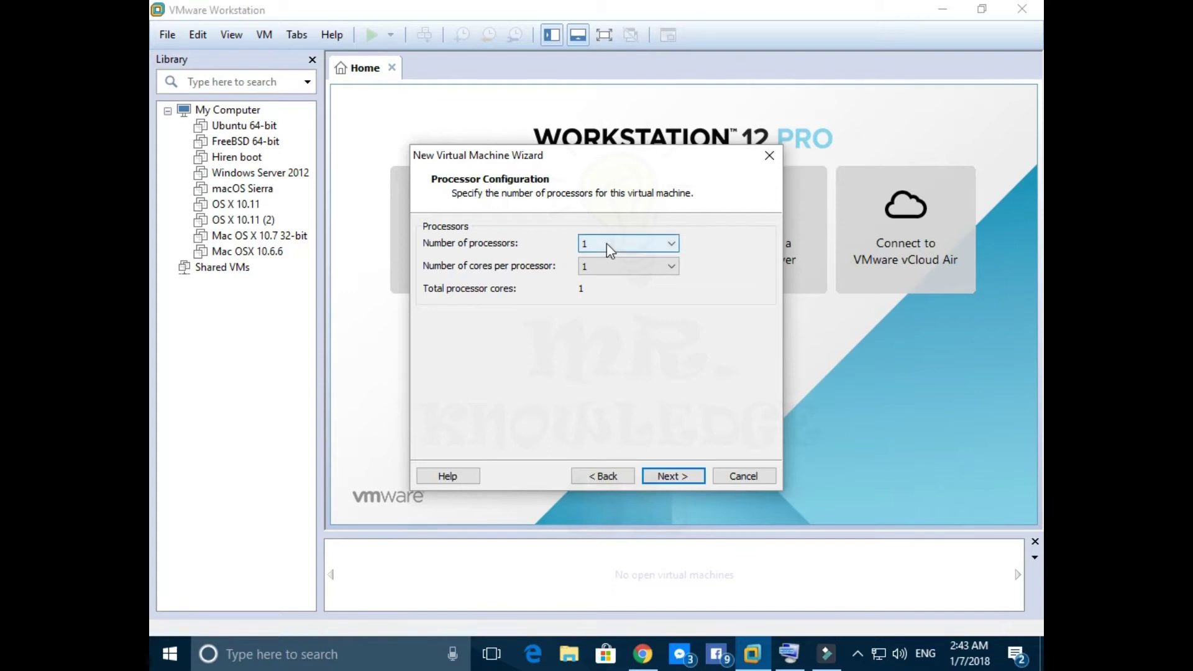
click(624, 267)
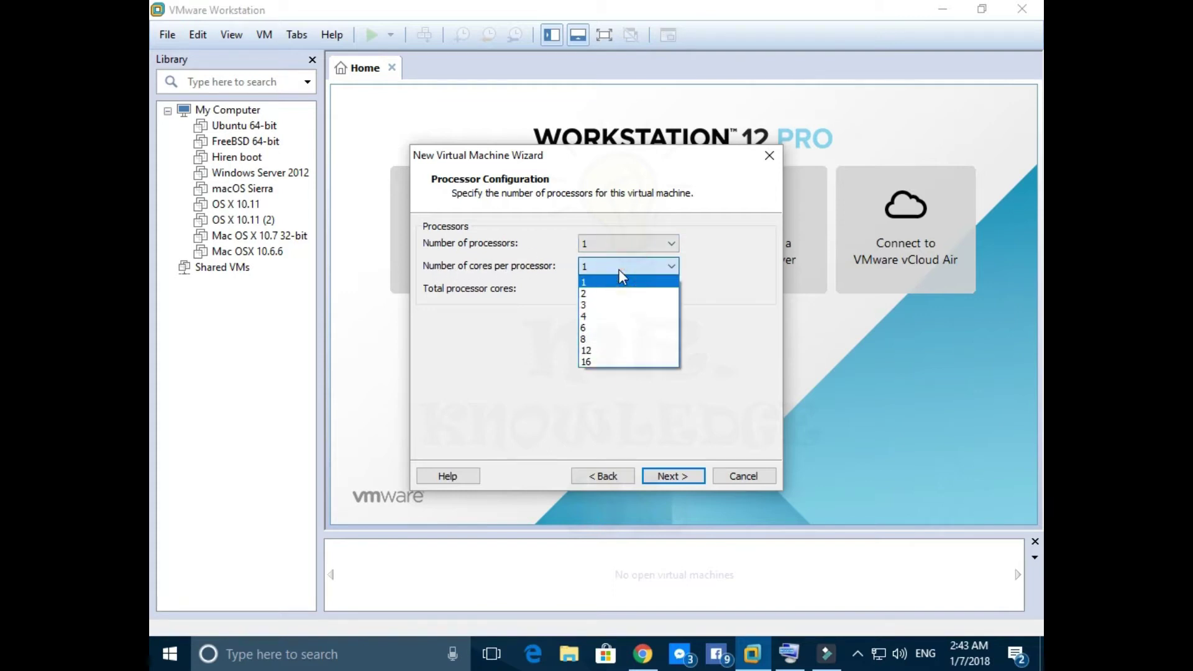
click(588, 295)
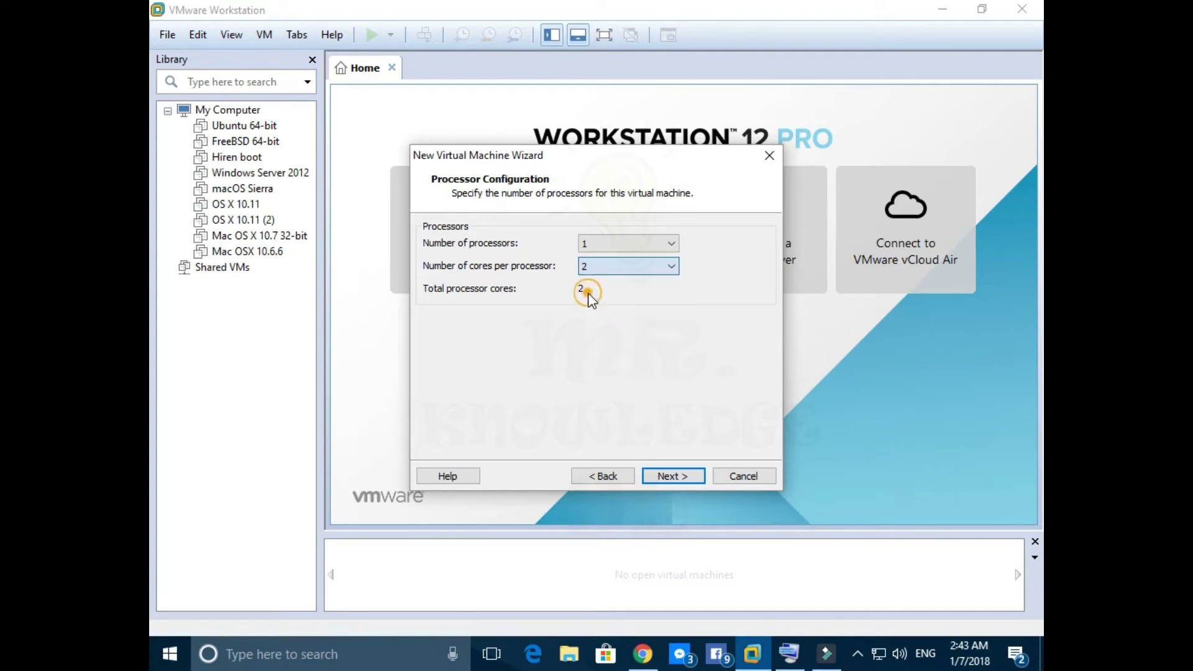
click(683, 479)
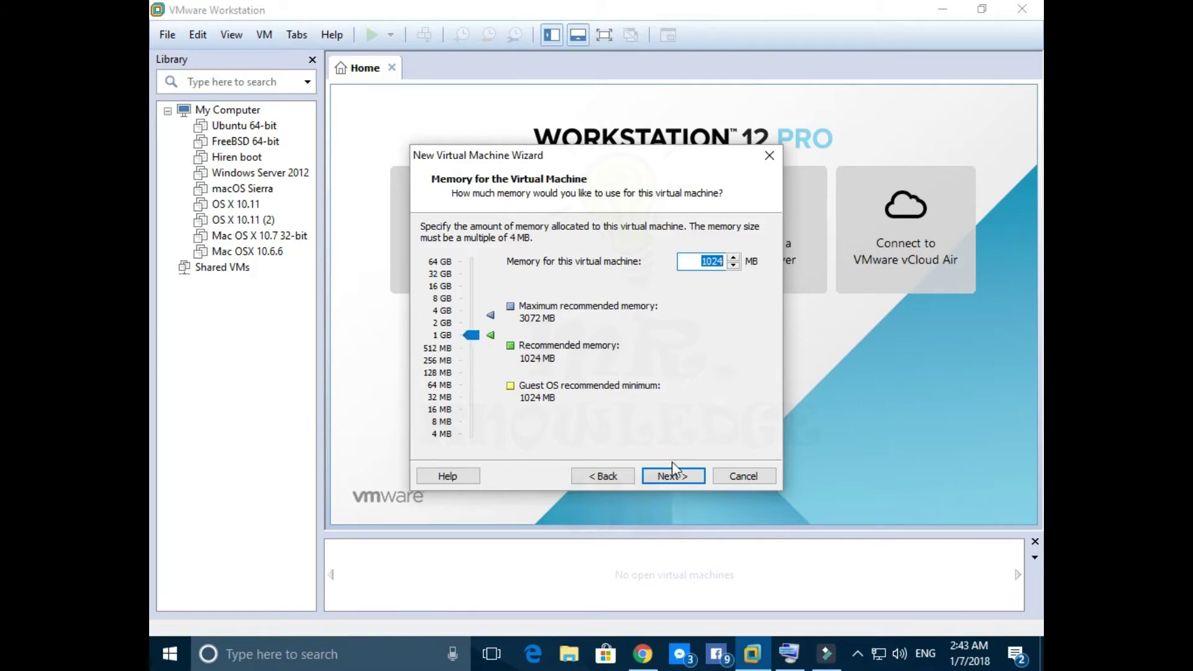
Accept 1024 MB of memory and network address translation (NAT) for the virtual machine.
click(671, 477)
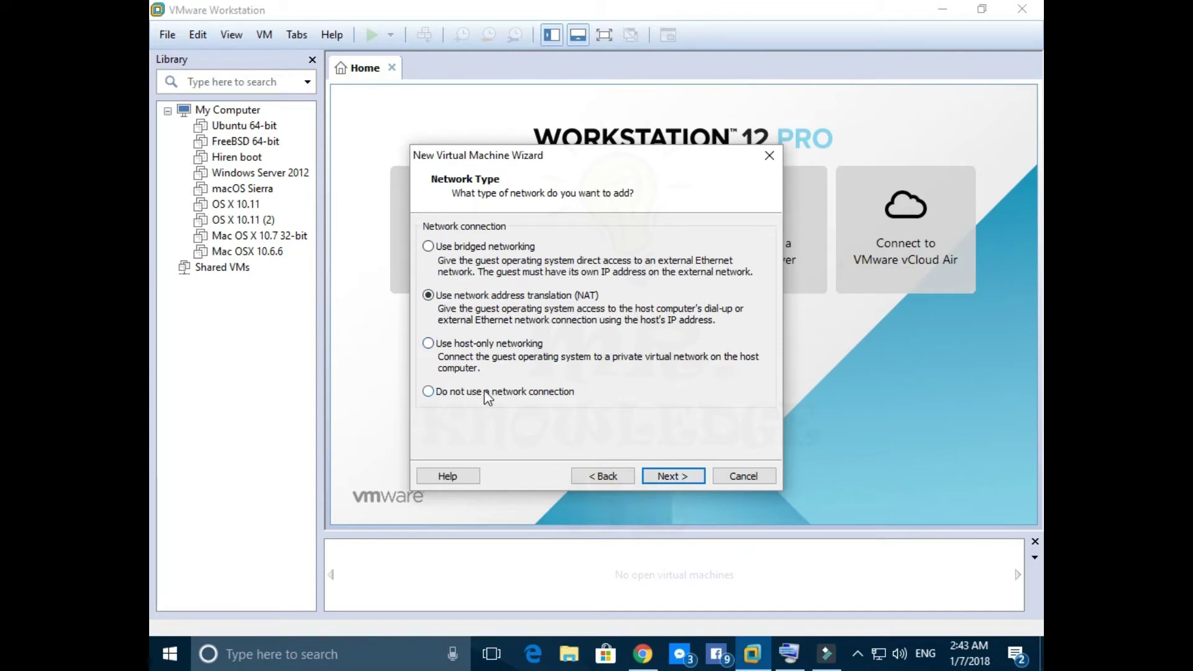
click(670, 476)
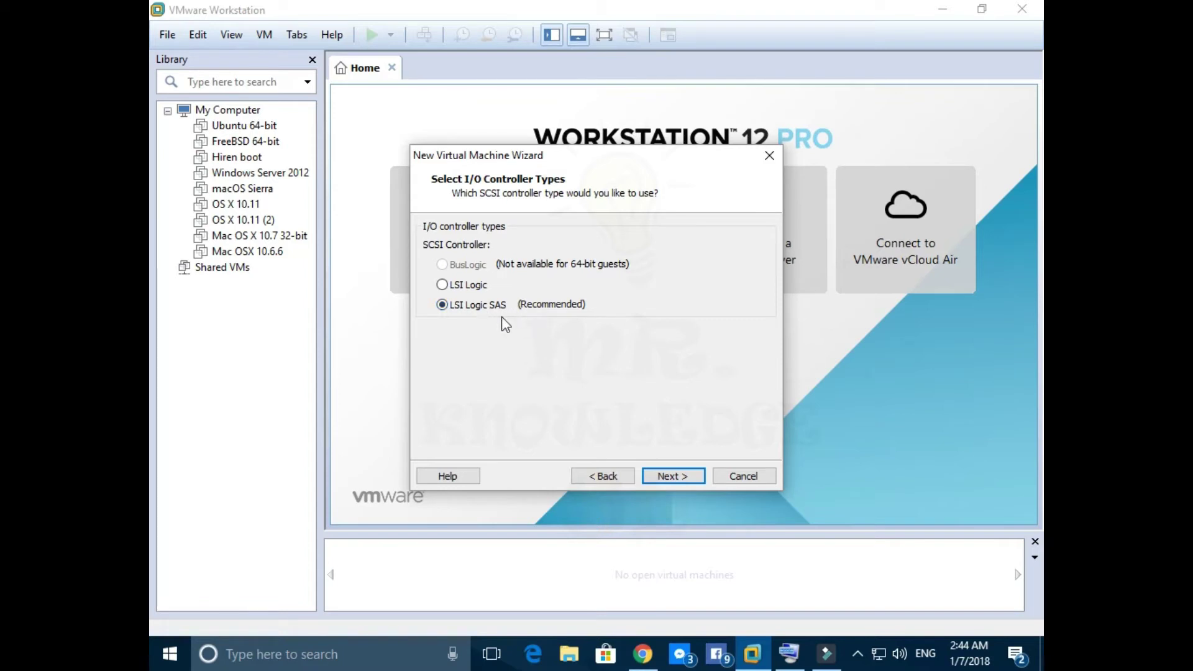
Choose a new virtual disk of type SCSI with the LSI Logic SAS controller.
click(668, 477)
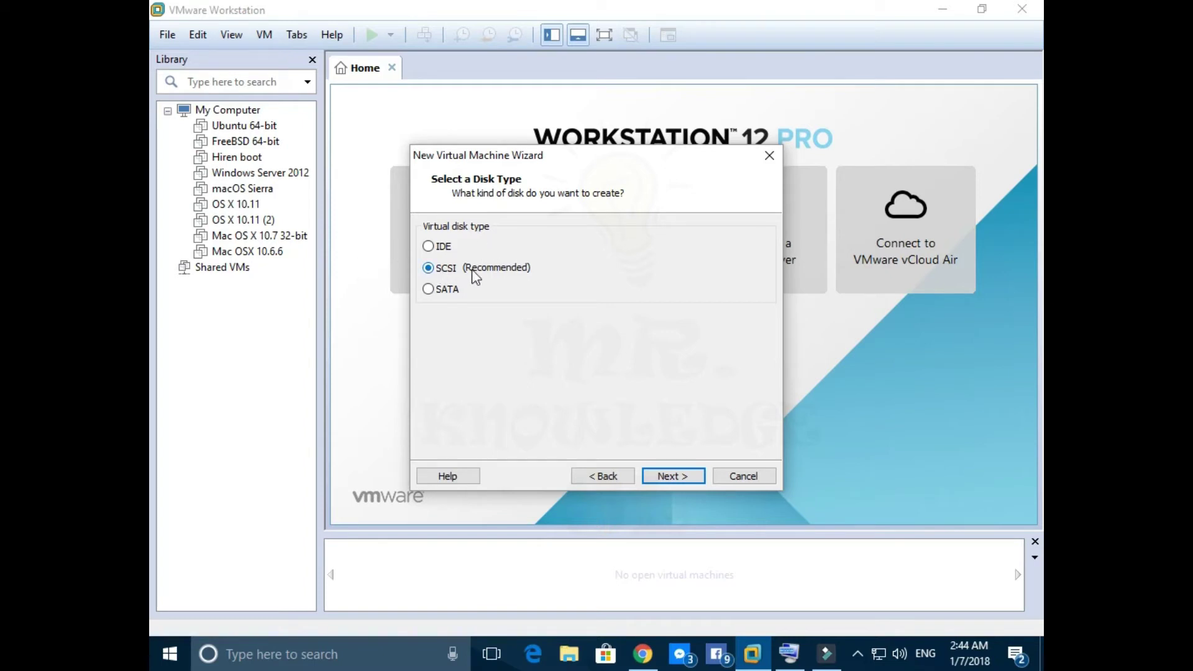
click(671, 477)
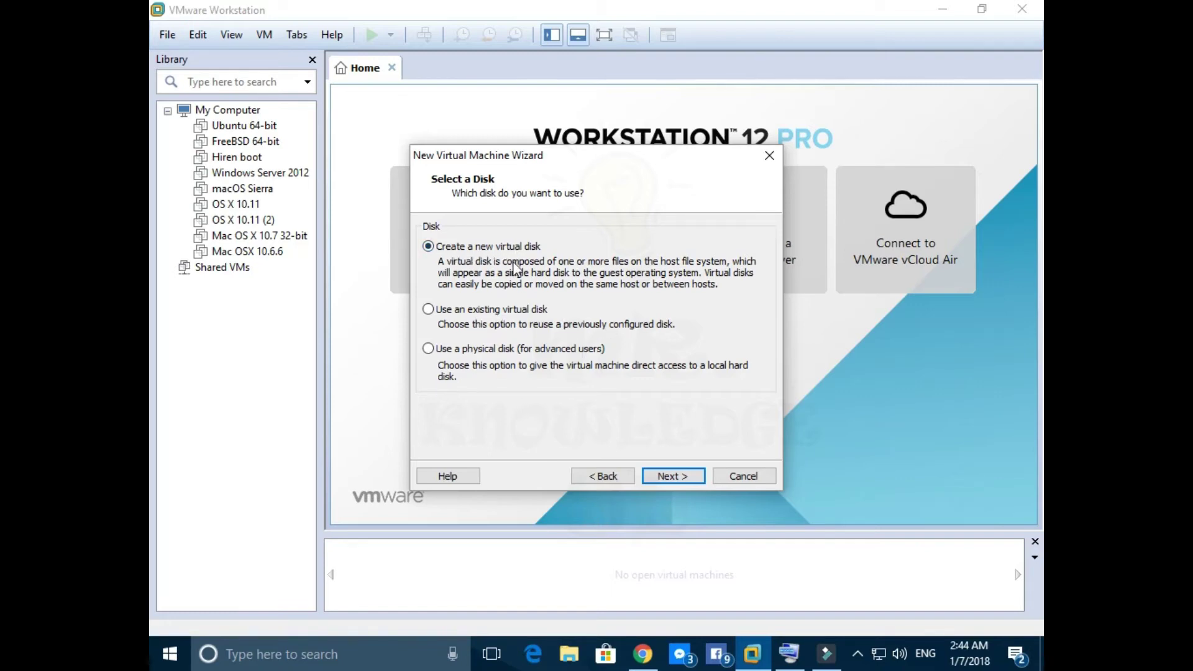
click(676, 476)
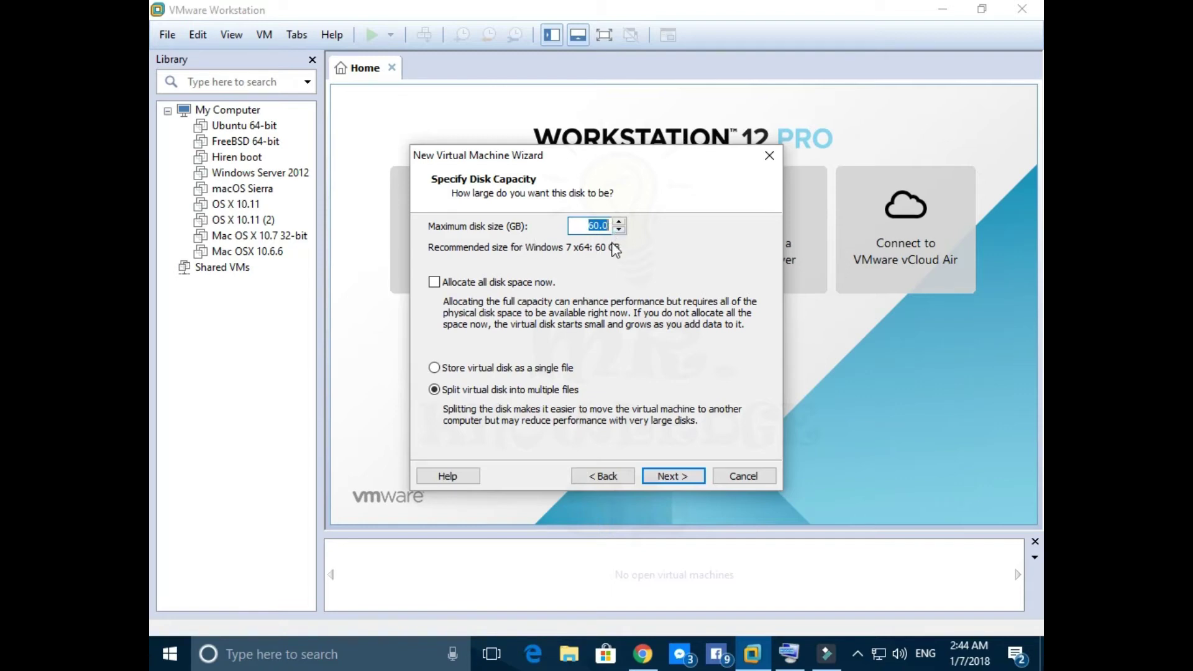
Store the 60 GB virtual disk as a single file and accept w7.vmdk as the disk file.
click(465, 369)
click(673, 477)
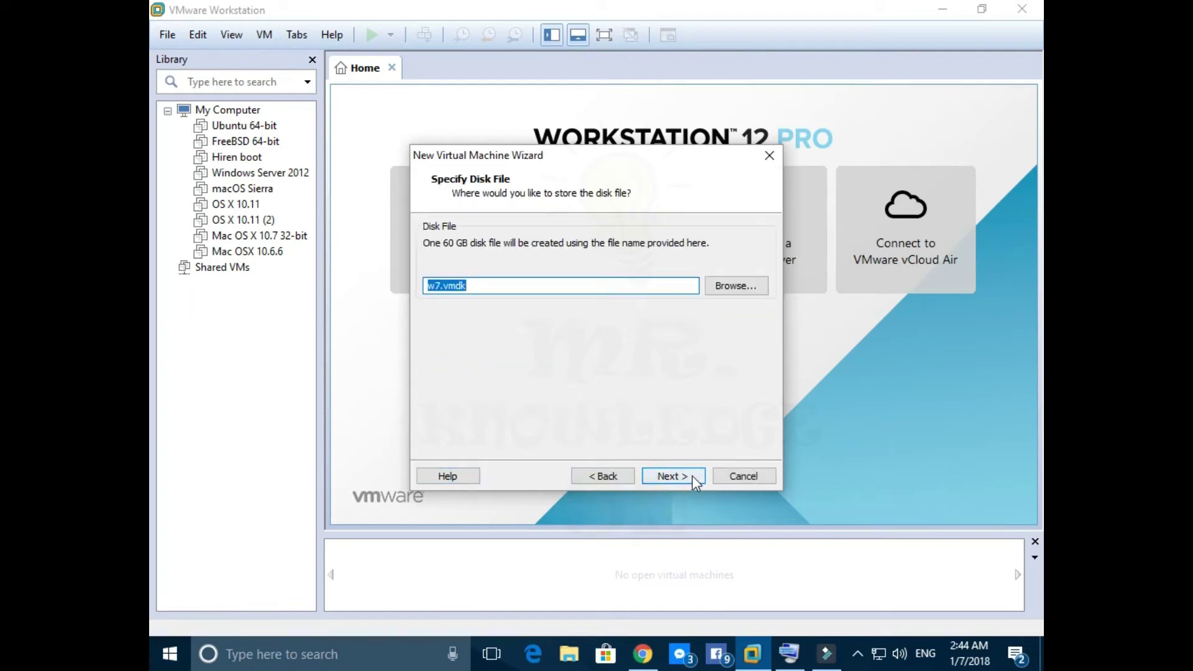
click(692, 476)
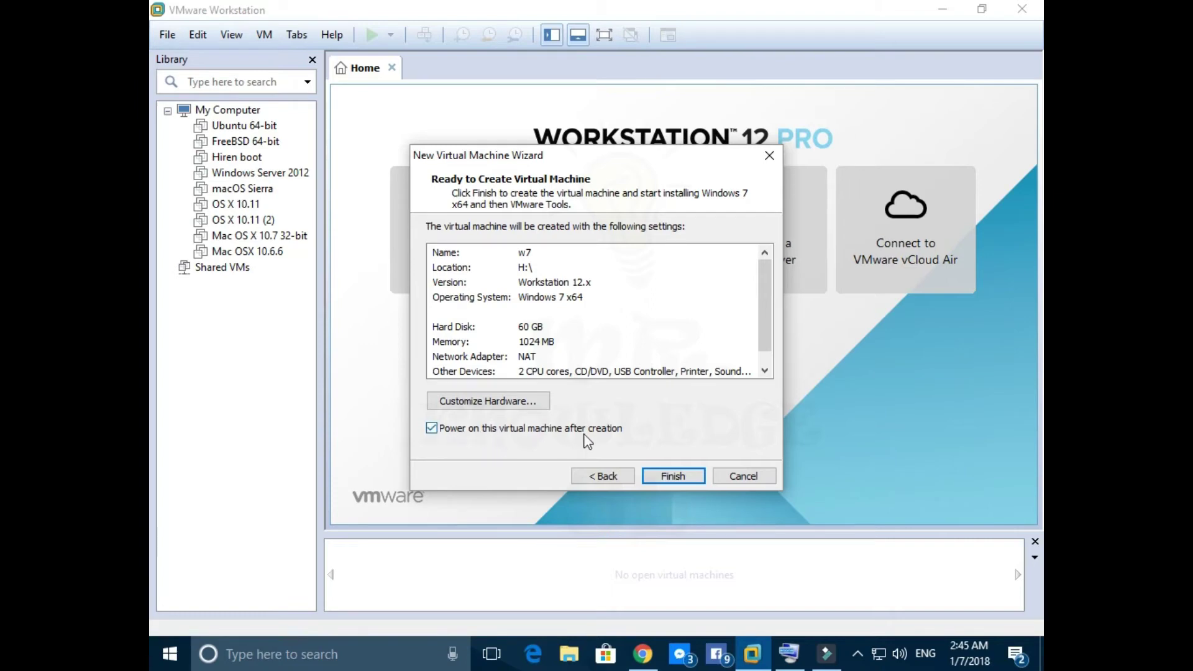
Finish creating the w7 virtual machine with power-on after creation, and dismiss the Easy Install notice.
click(673, 479)
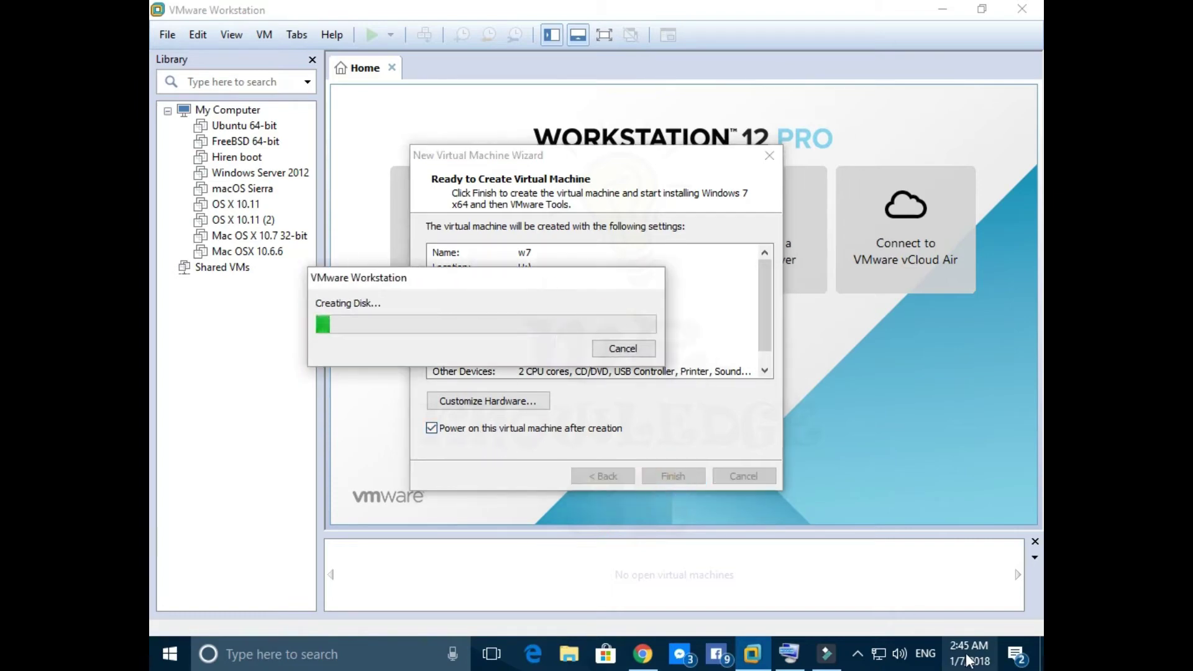
click(970, 660)
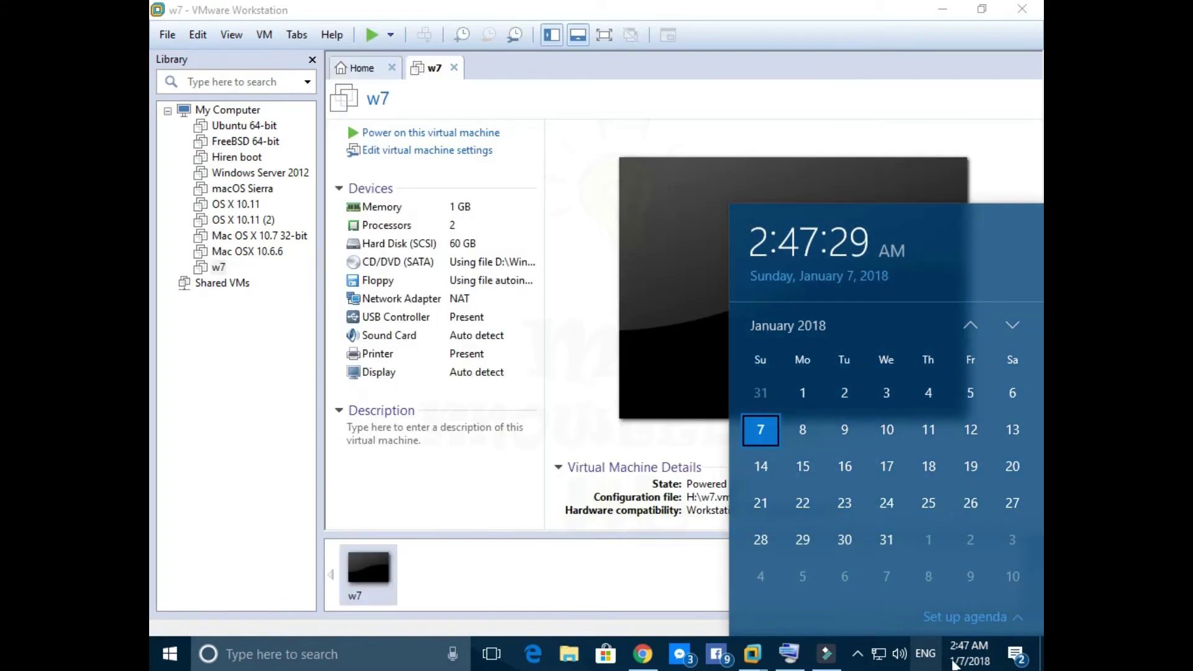
click(963, 662)
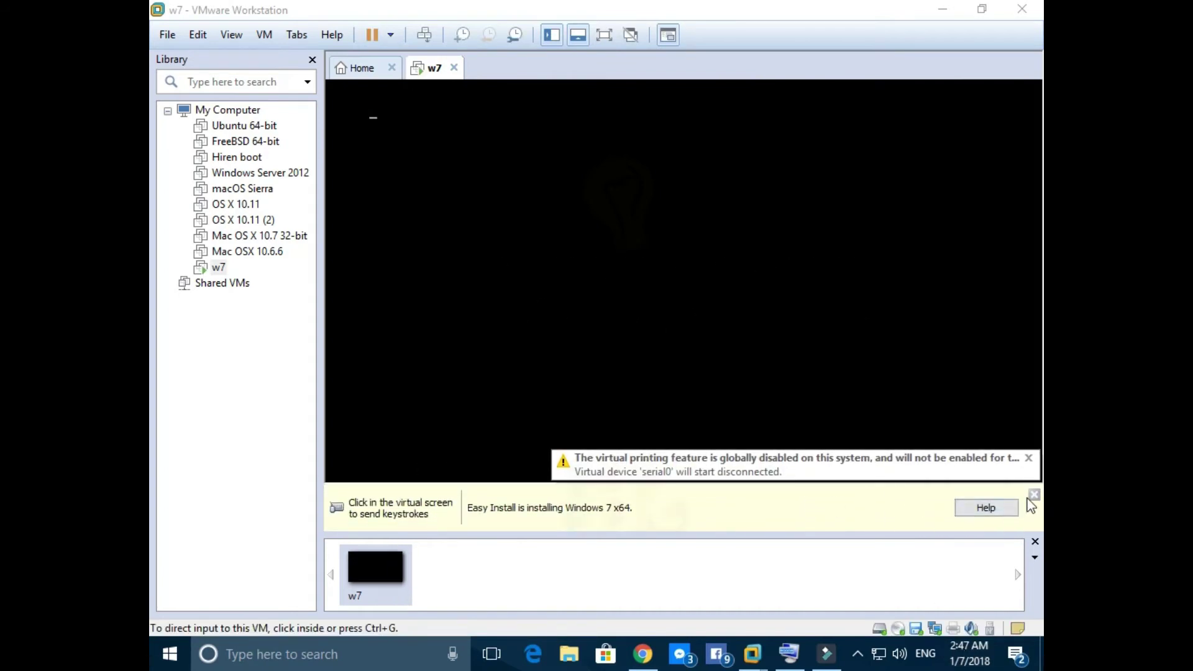
click(1034, 495)
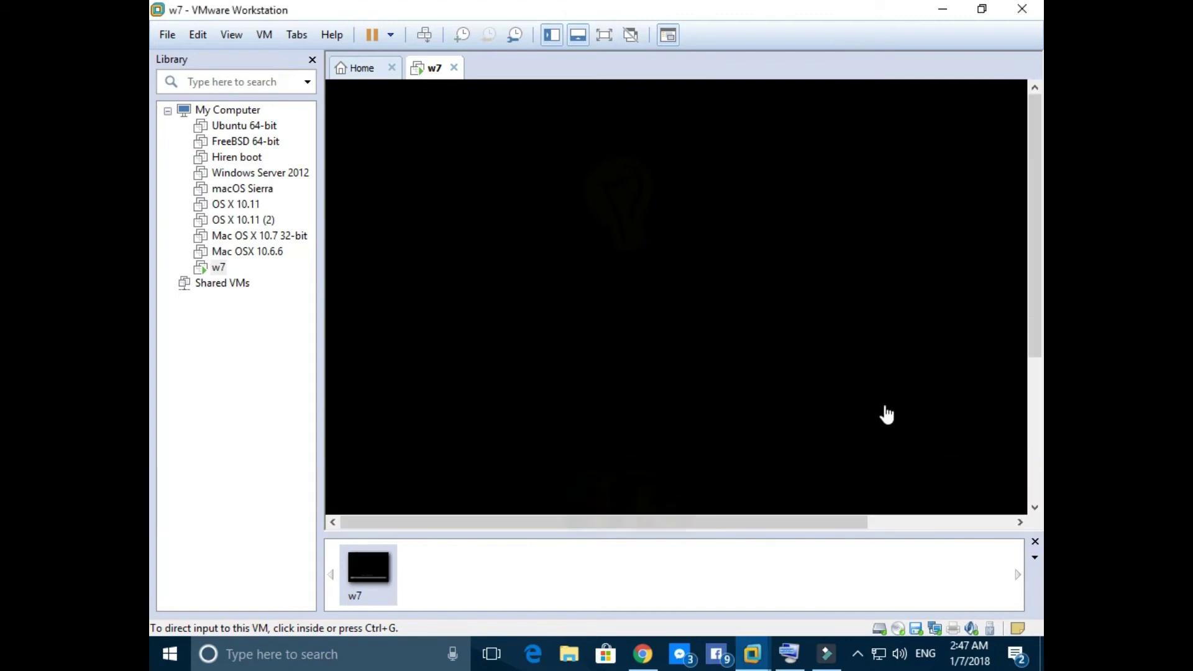
Review the running w7 machine's device summary and return to its console view.
drag(1030, 288, 1040, 436)
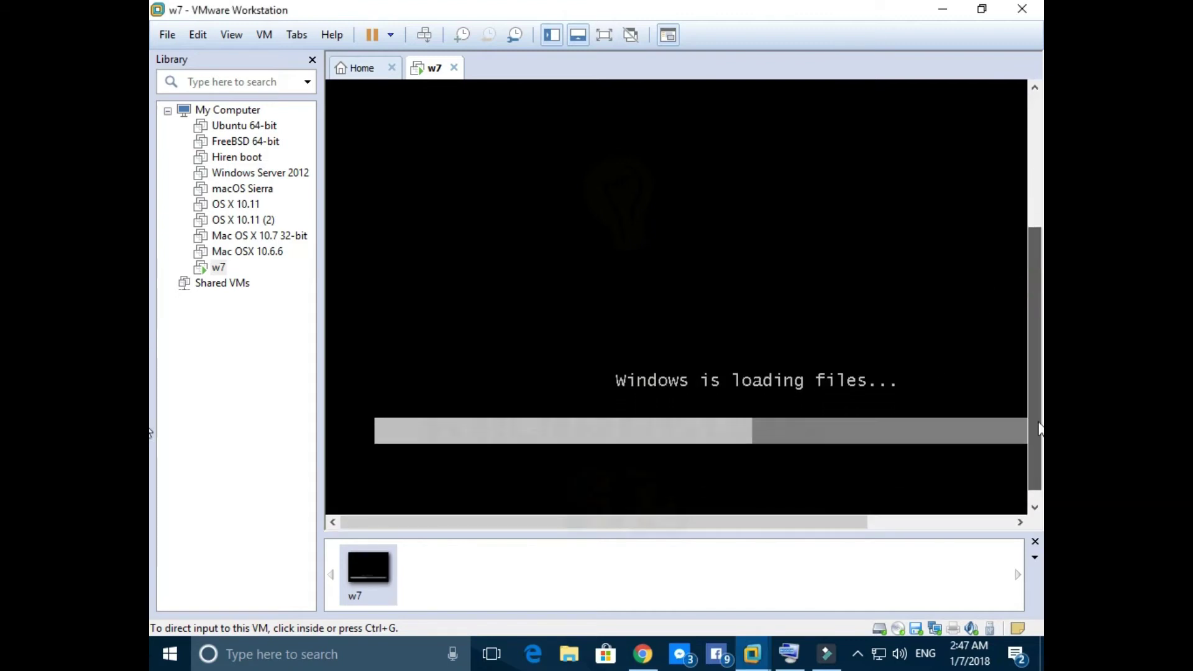
drag(780, 520, 804, 523)
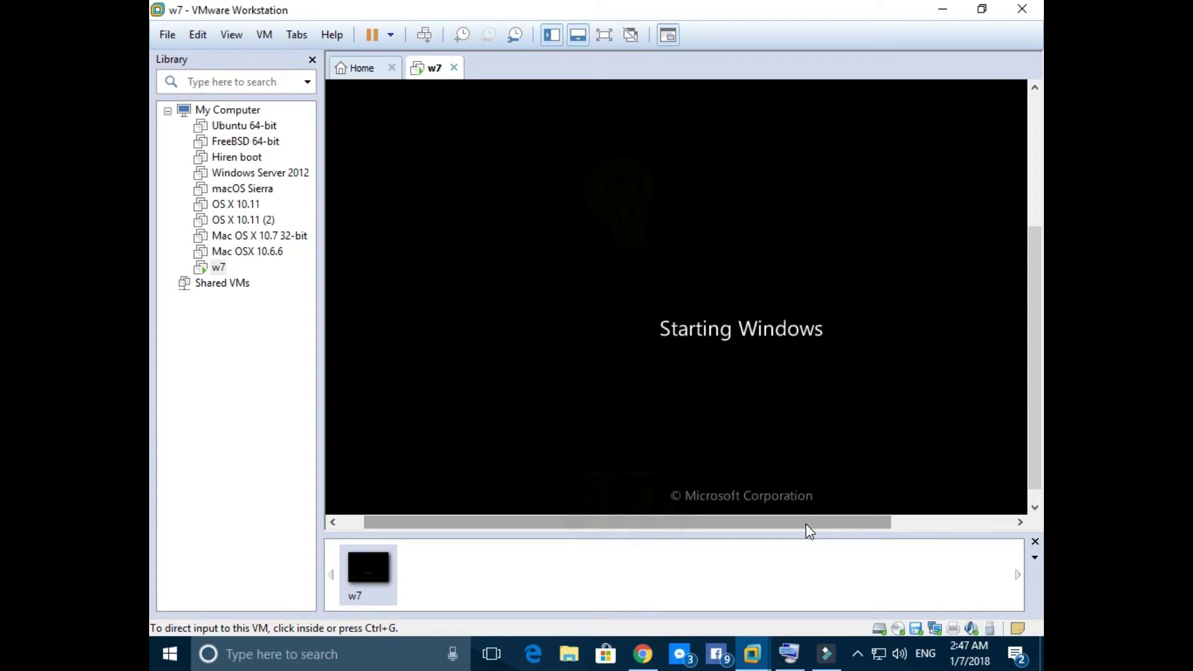
click(670, 34)
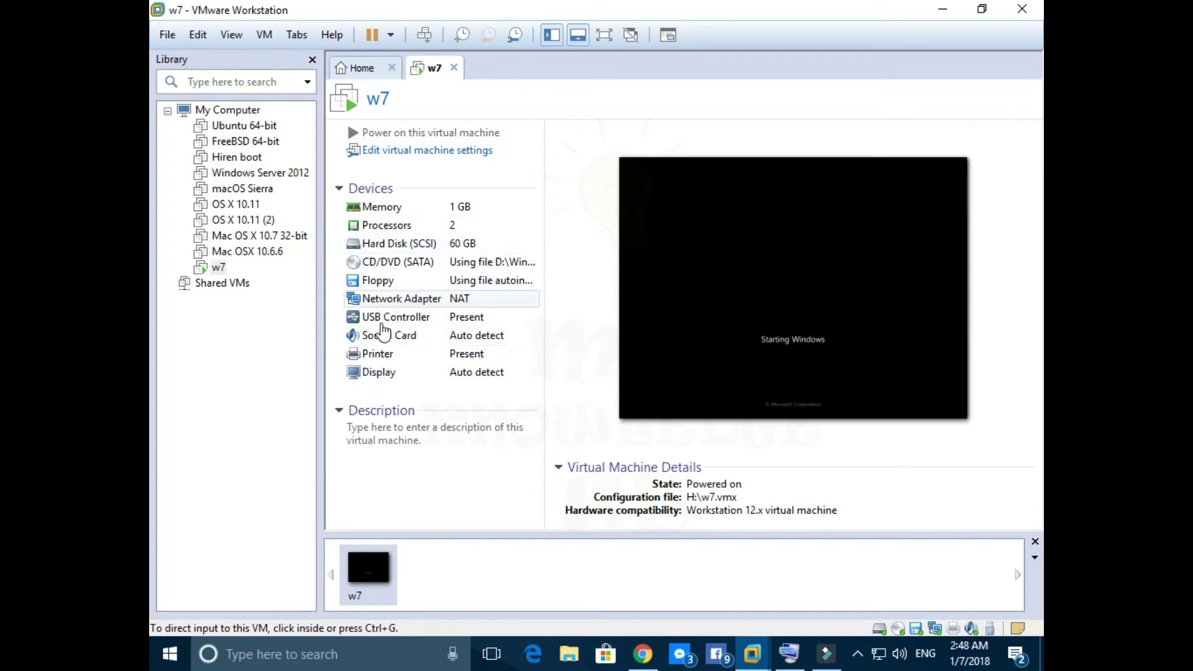
click(667, 42)
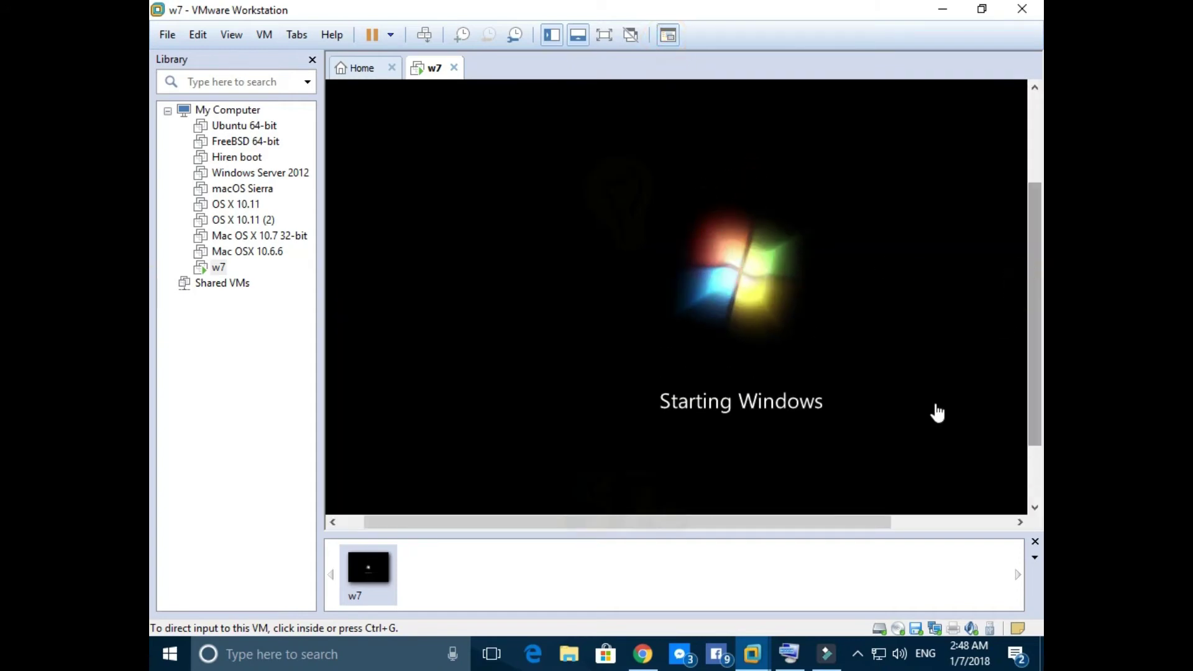
drag(801, 522, 844, 525)
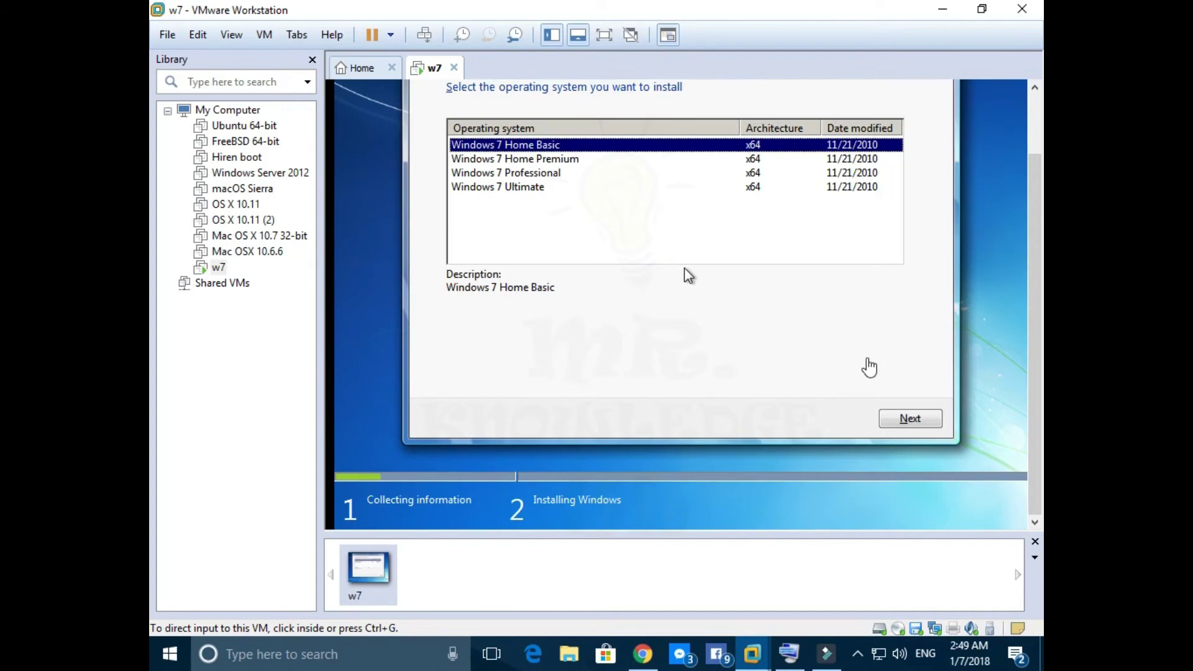
Show the guest full screen and select Windows 7 Ultimate x64 as the operating system to install.
click(667, 35)
click(676, 35)
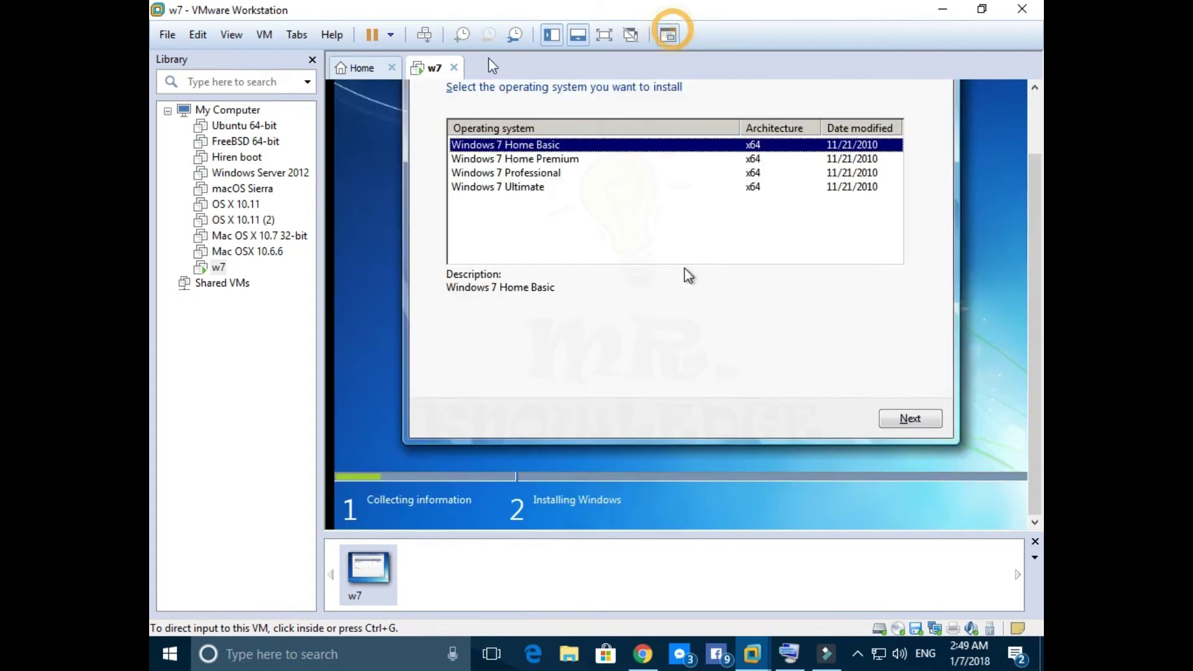
click(606, 36)
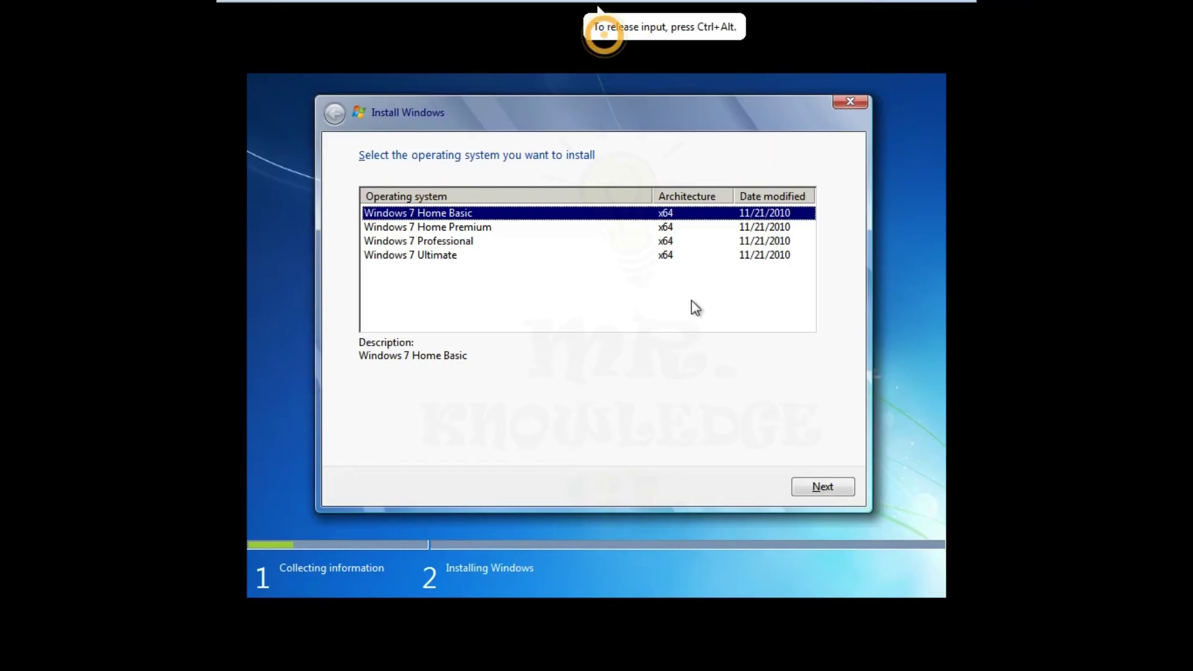
click(425, 256)
click(823, 489)
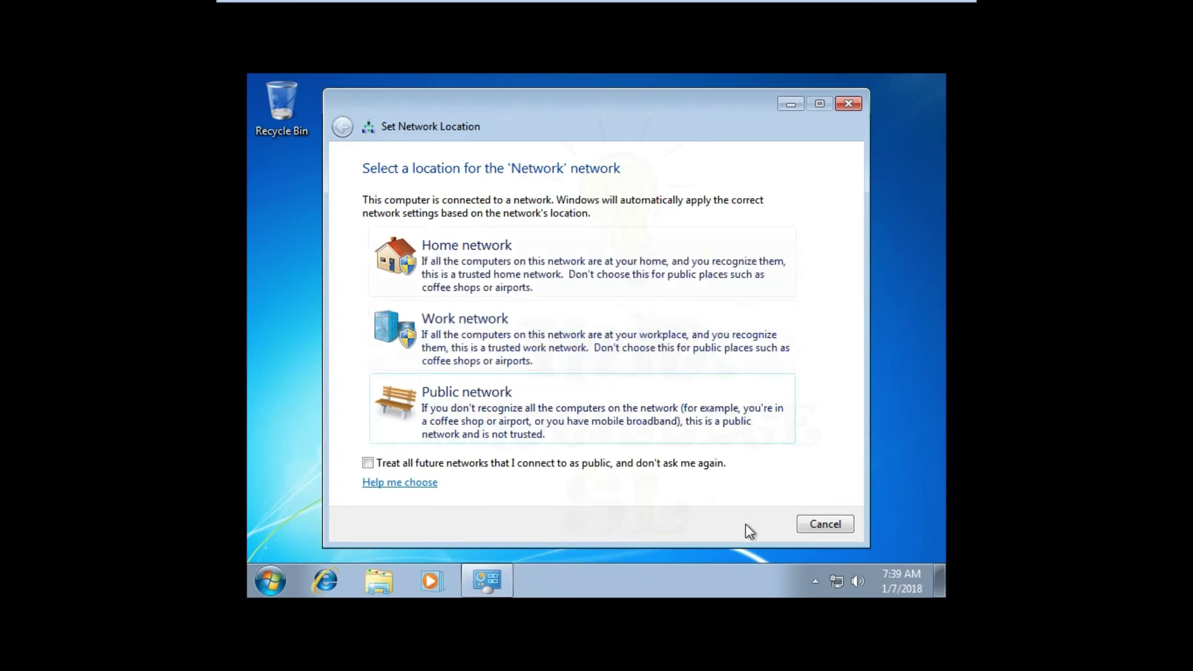
Set the guest's network location to Public network and switch the virtual machine from full screen to a smaller window.
click(609, 424)
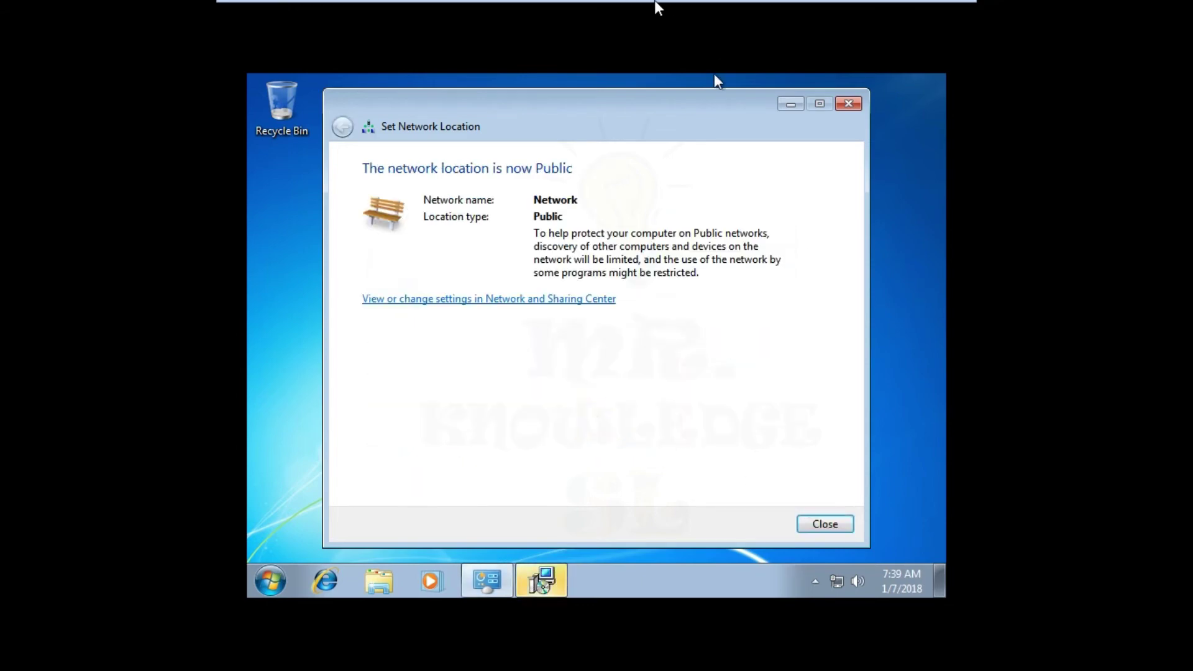
click(614, 16)
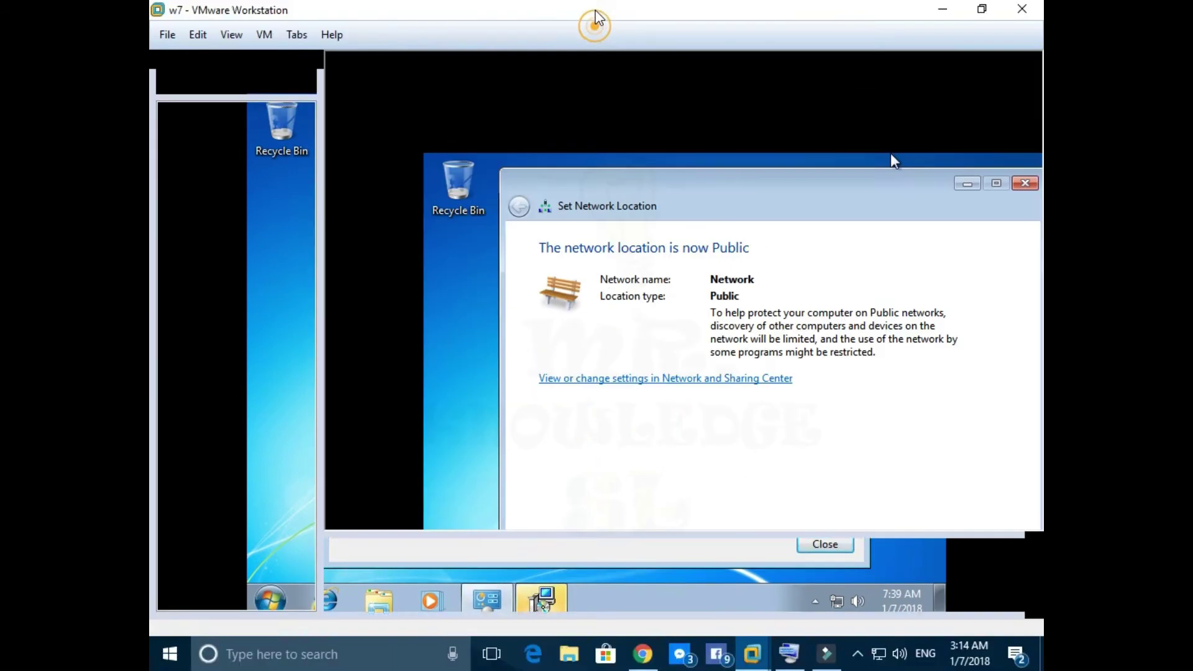
double_click(893, 13)
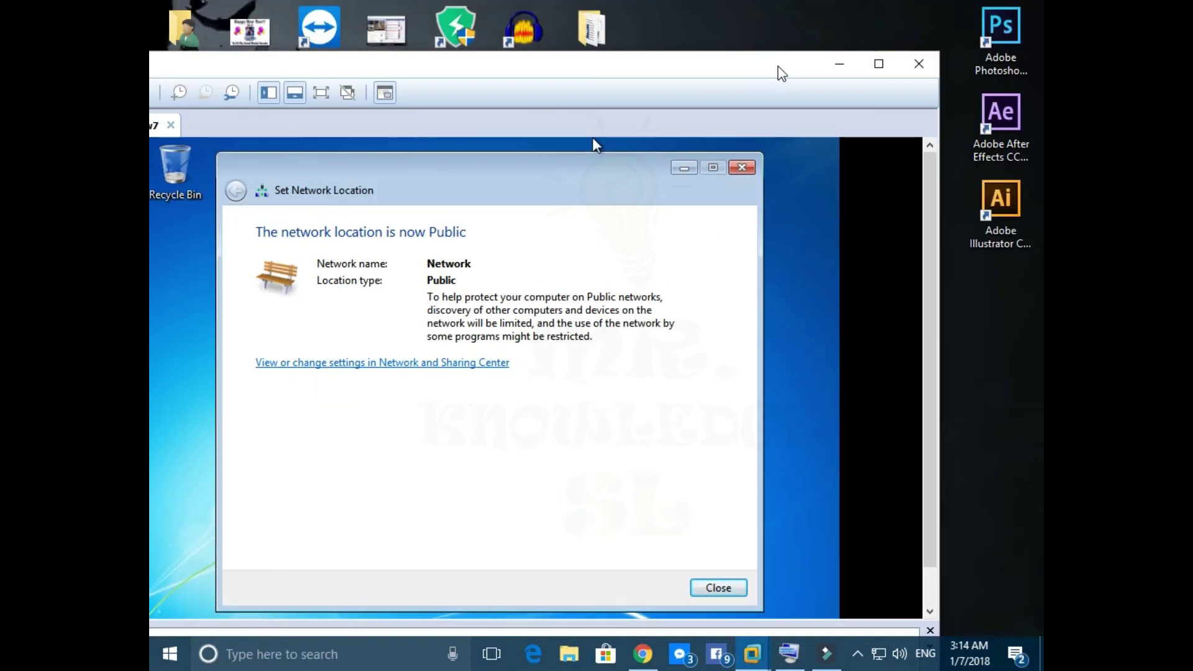
right_click(839, 6)
click(870, 47)
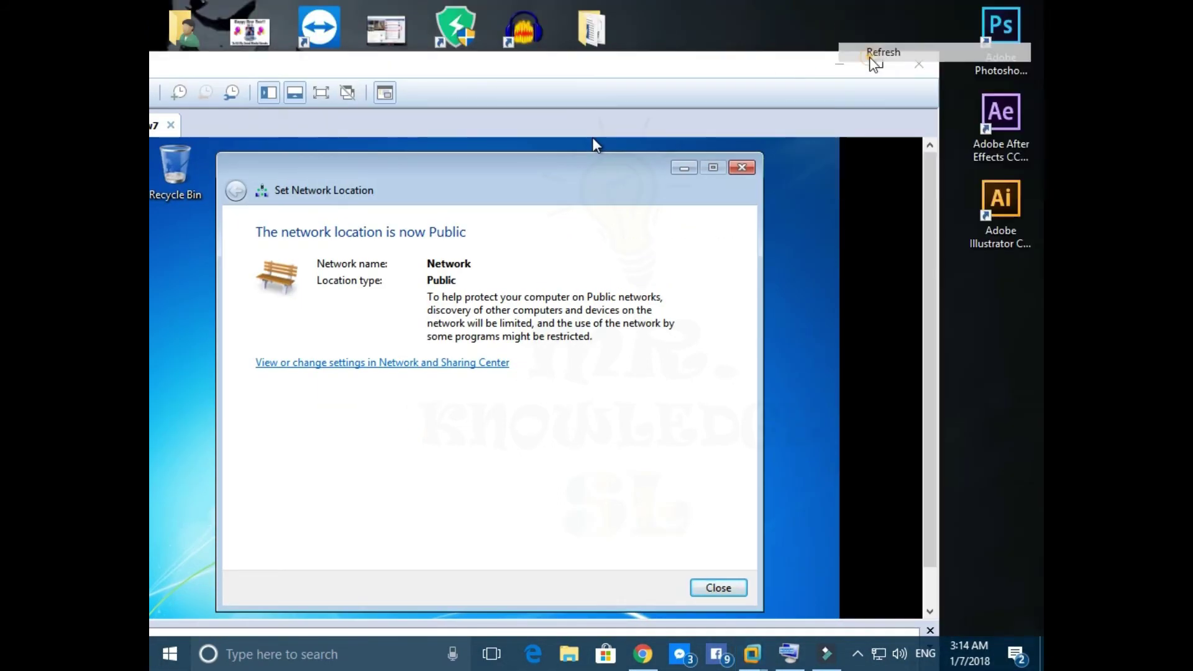
drag(646, 72, 735, 44)
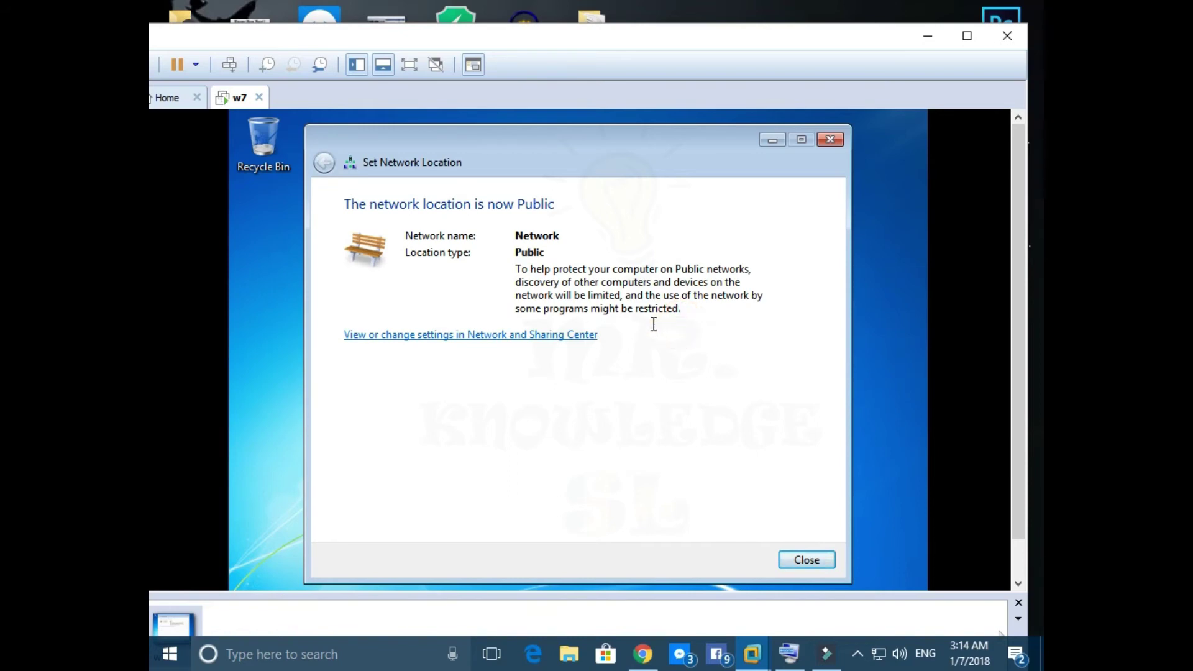
click(806, 560)
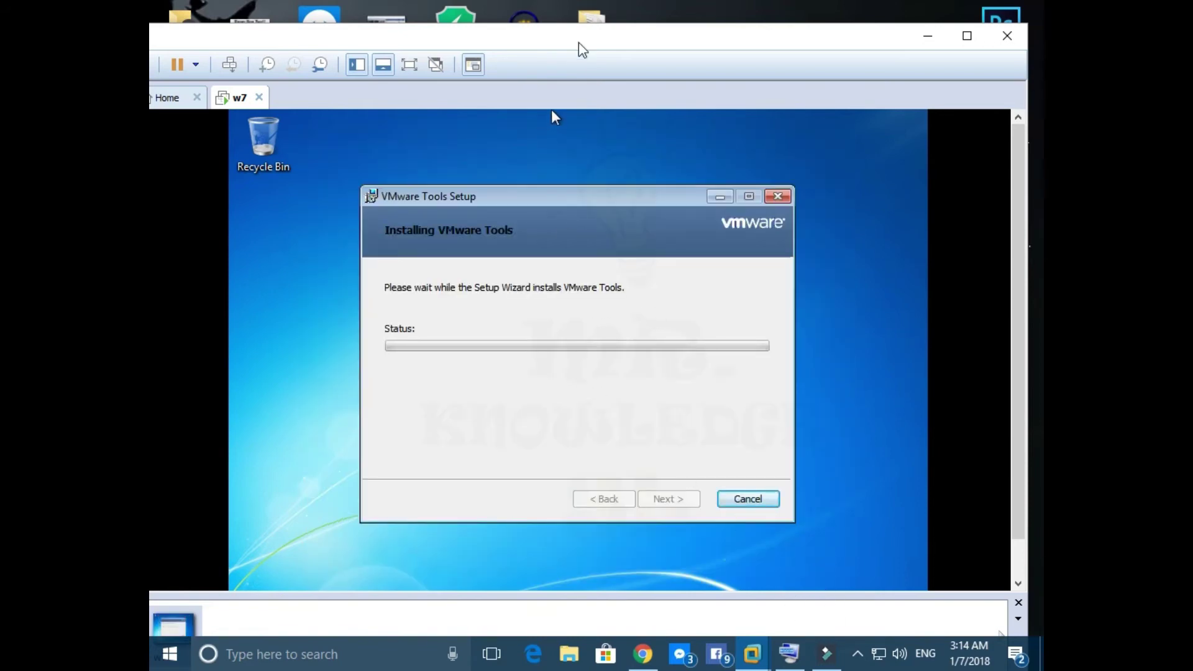
drag(578, 44, 634, 37)
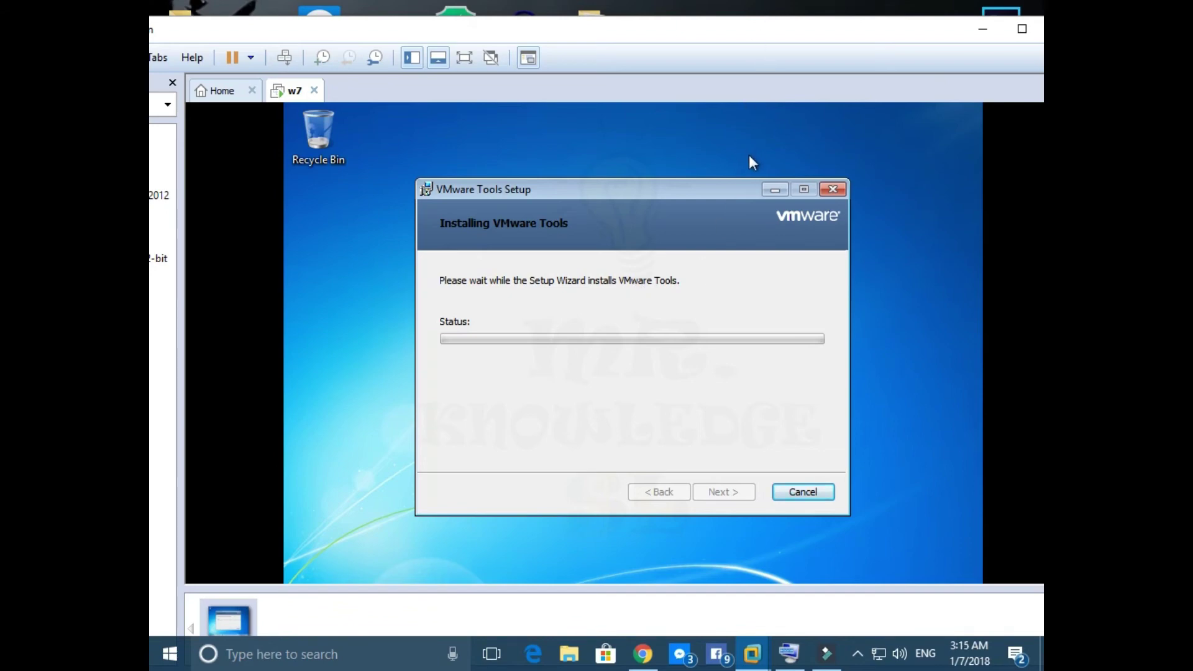
key(ctrl+alt)
drag(815, 40, 839, 35)
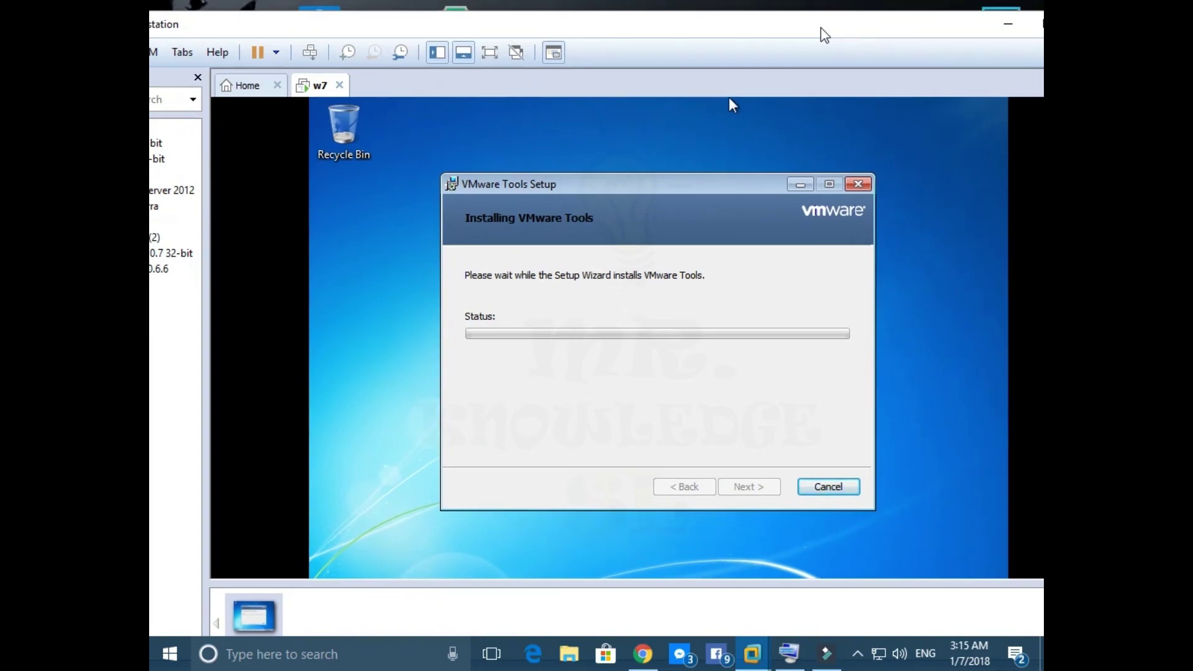
click(574, 151)
drag(786, 32, 687, 22)
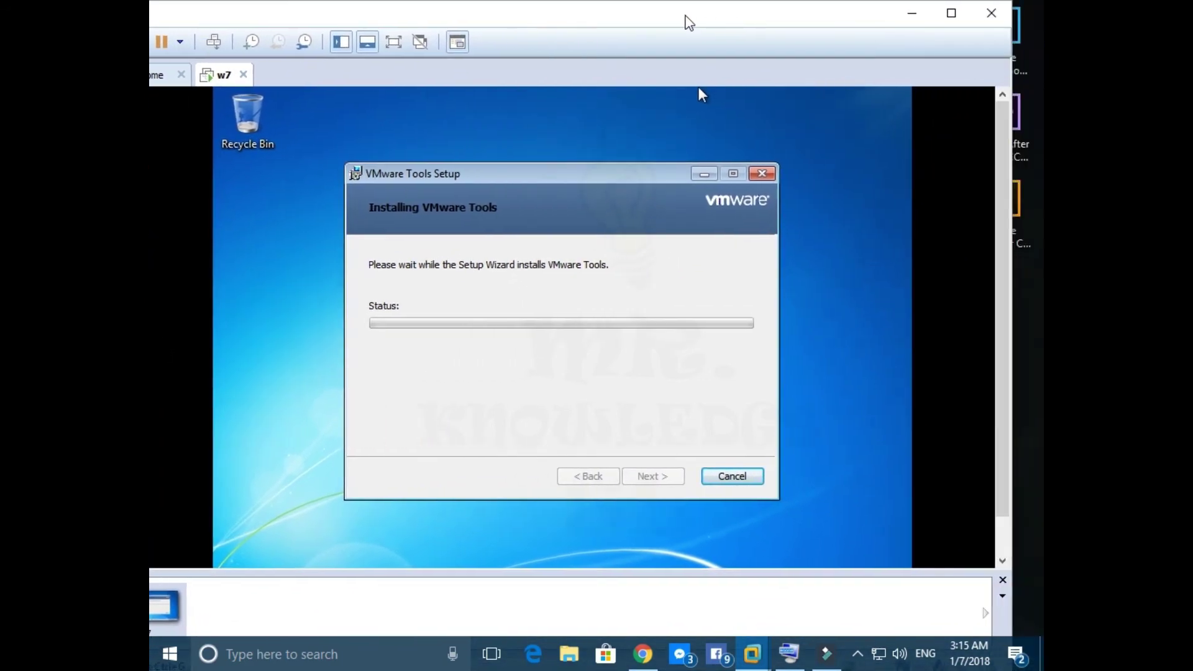
Open Computer in the Windows 7 guest and examine its drives.
drag(1003, 231, 996, 301)
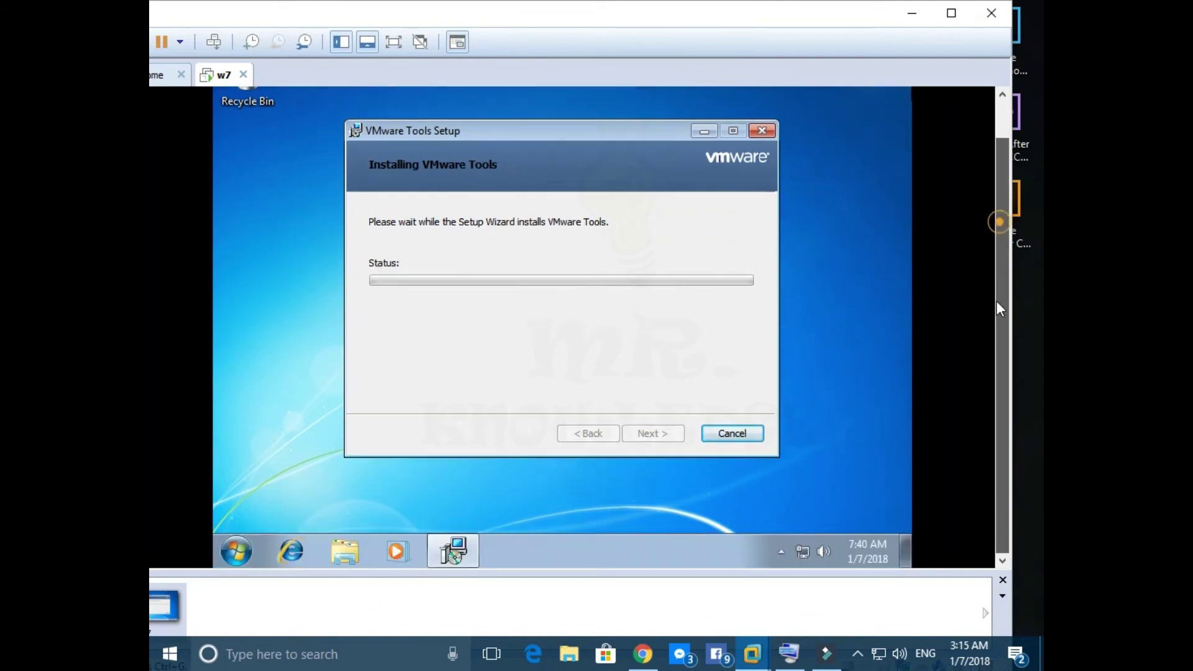
click(233, 550)
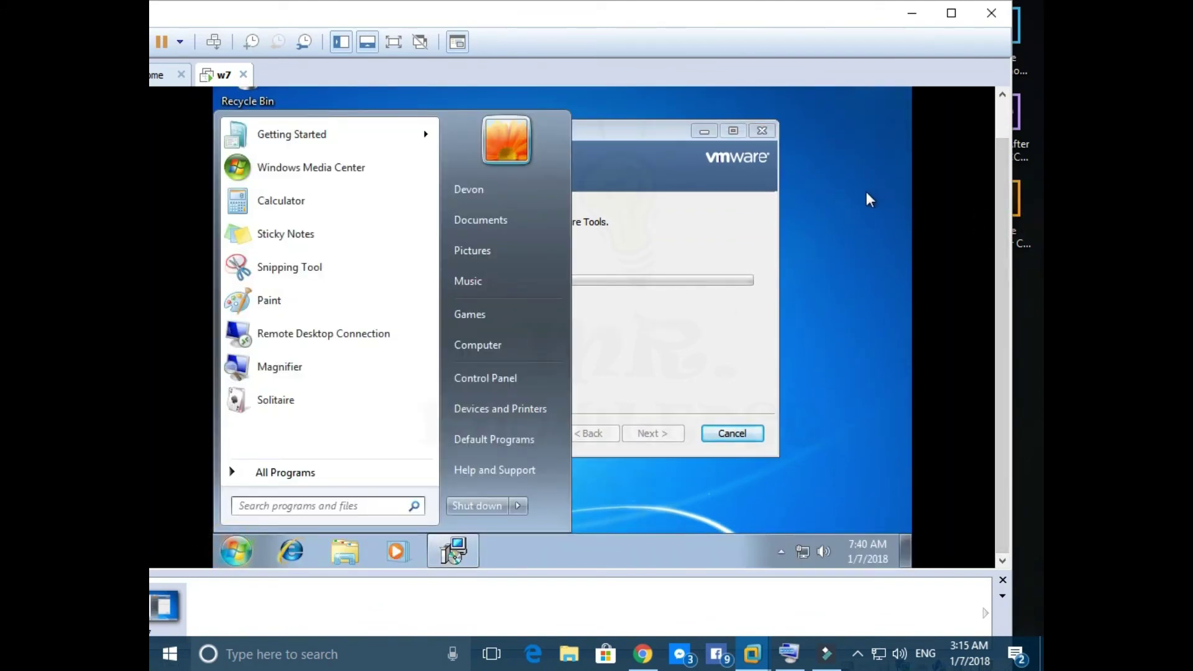
click(867, 197)
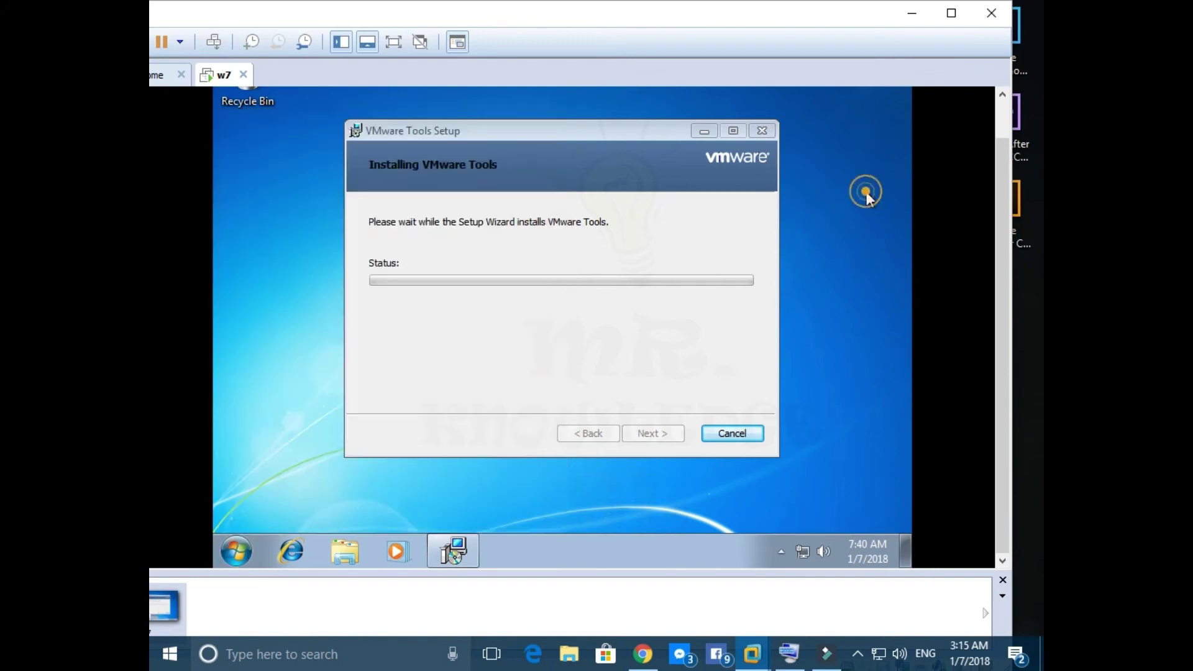
click(229, 545)
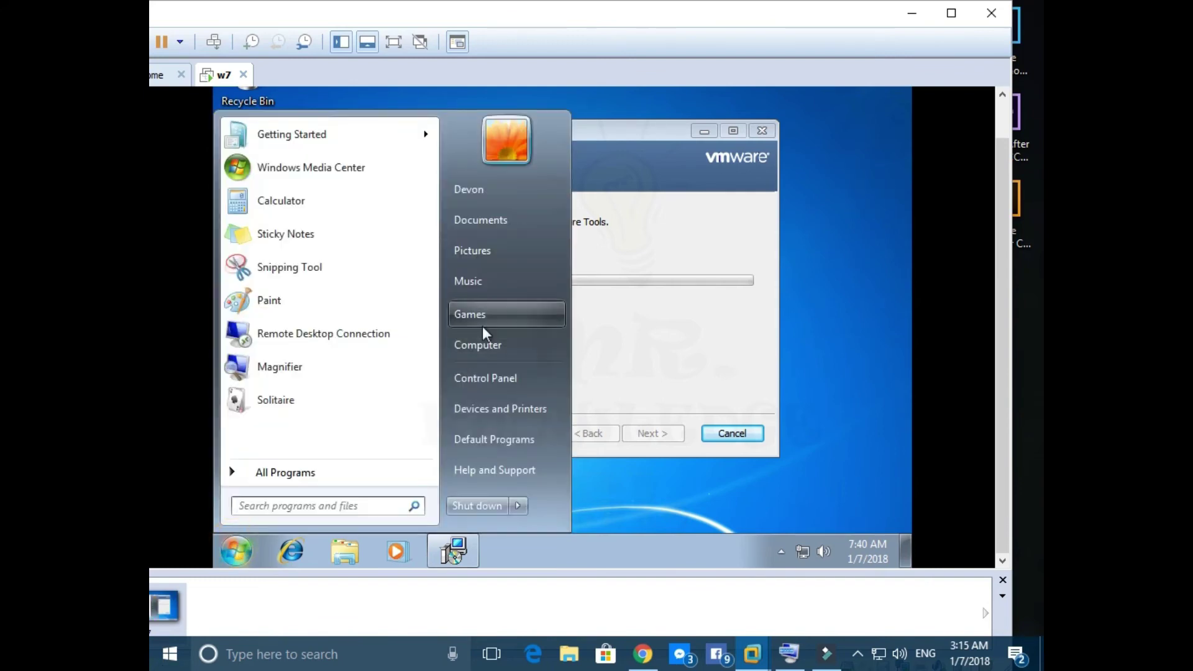
click(498, 346)
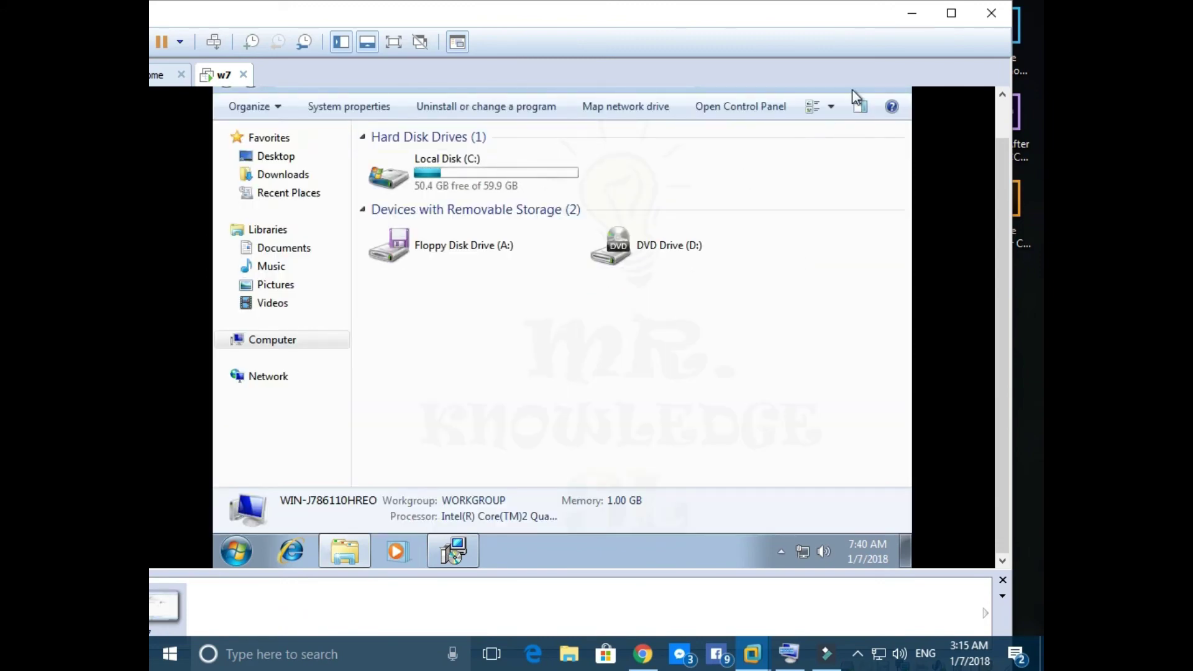
drag(998, 289, 1001, 236)
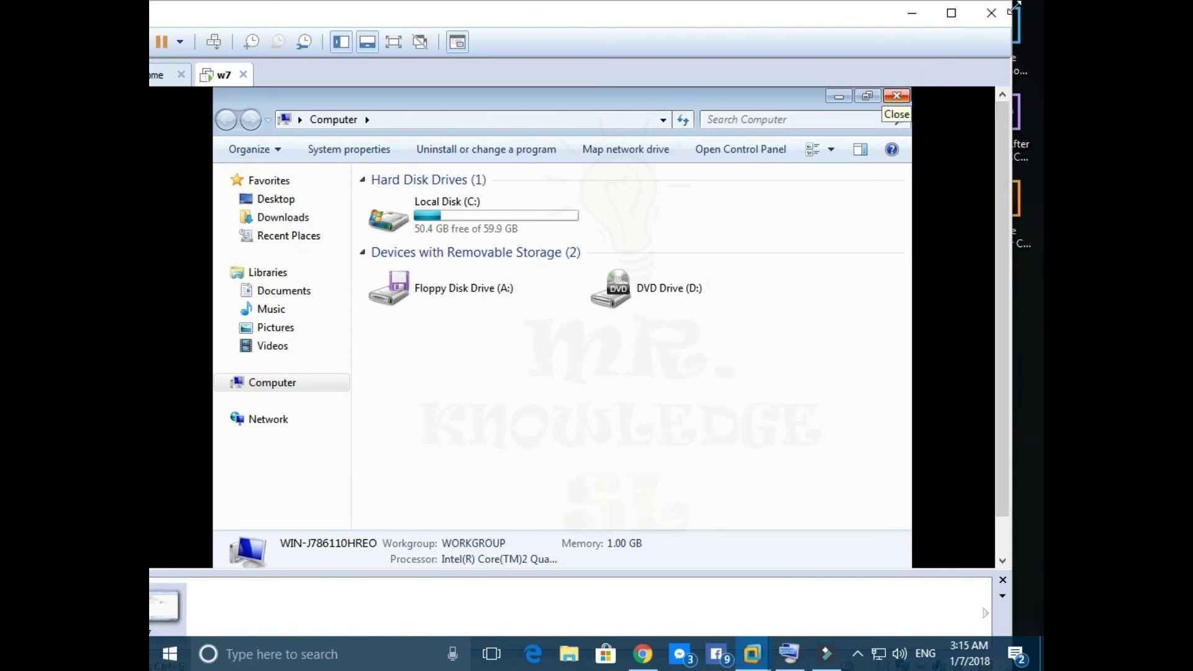
Shrink and reposition the virtual machine window on the host desktop, and close the guest's Computer window.
drag(1013, 10, 943, 43)
drag(797, 47, 873, 26)
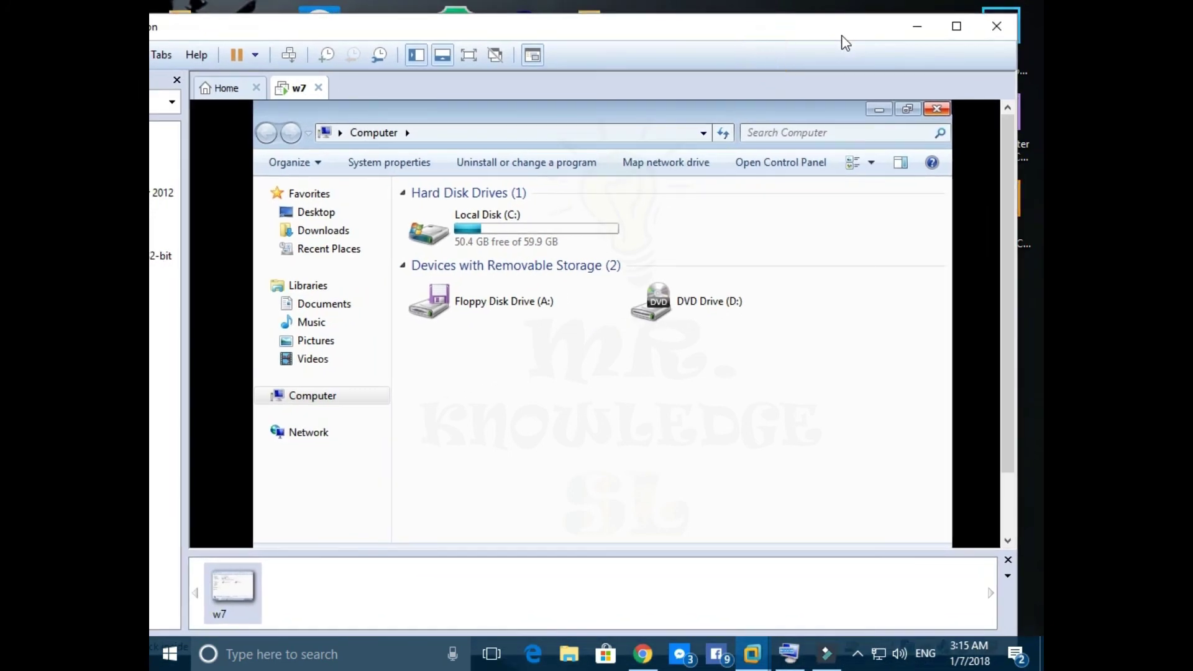
drag(1008, 379, 1002, 321)
click(937, 109)
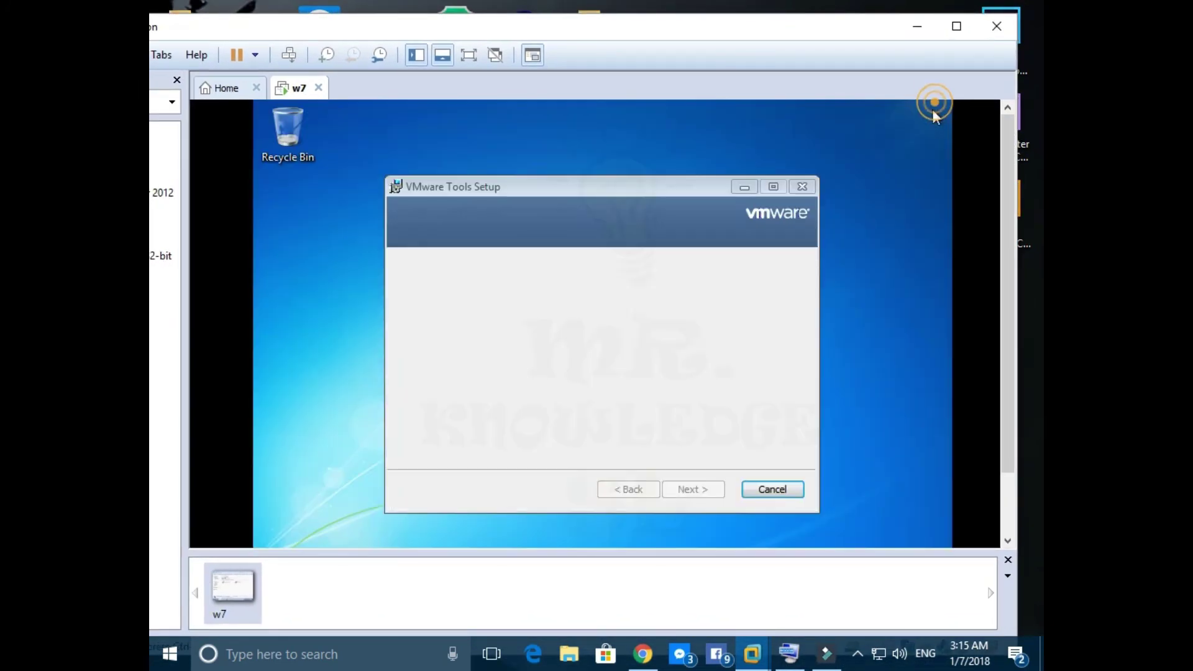
Refresh the guest desktop and take a look at its Start menu.
right_click(904, 297)
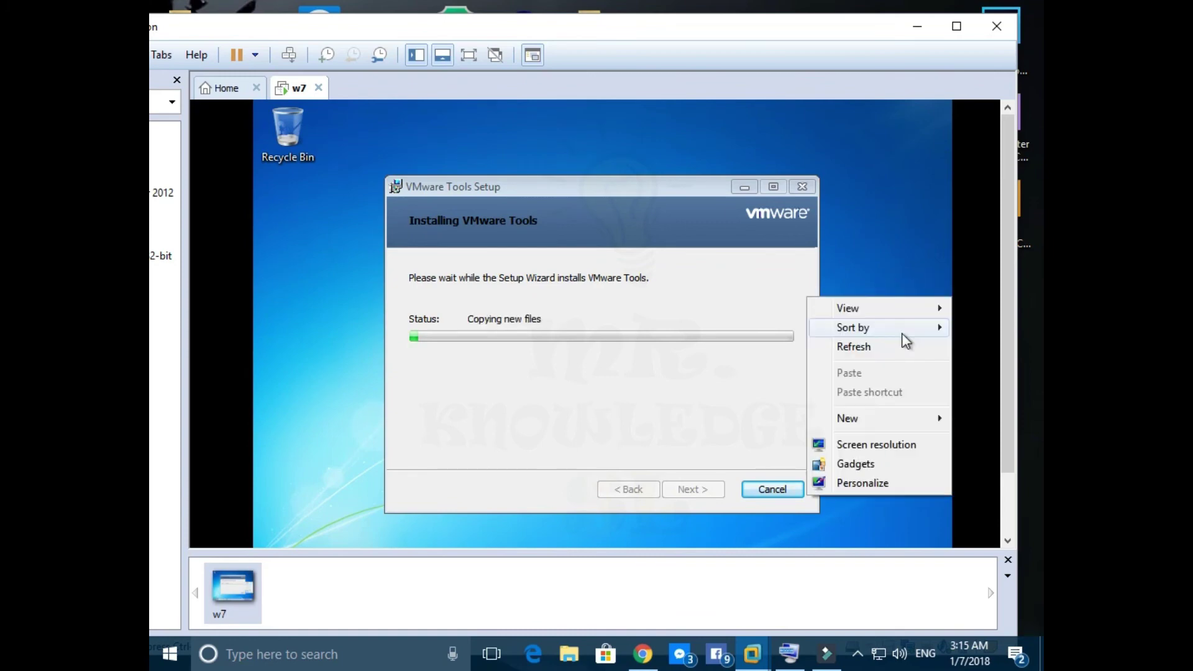
click(890, 345)
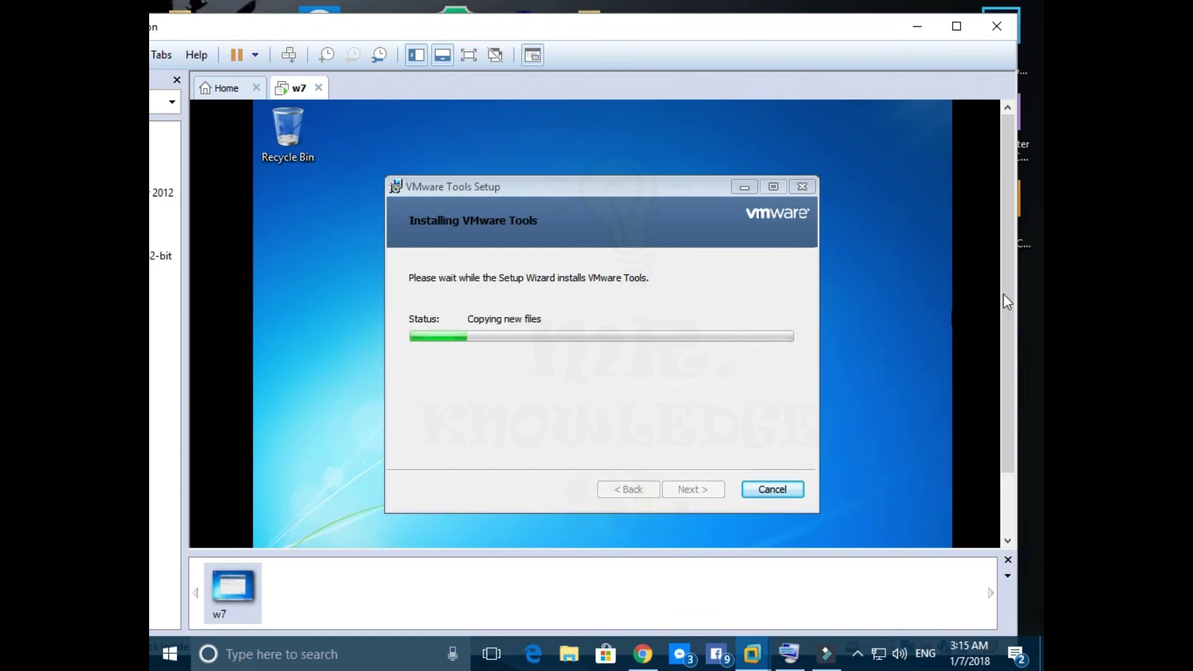
drag(1007, 301, 1007, 367)
click(273, 533)
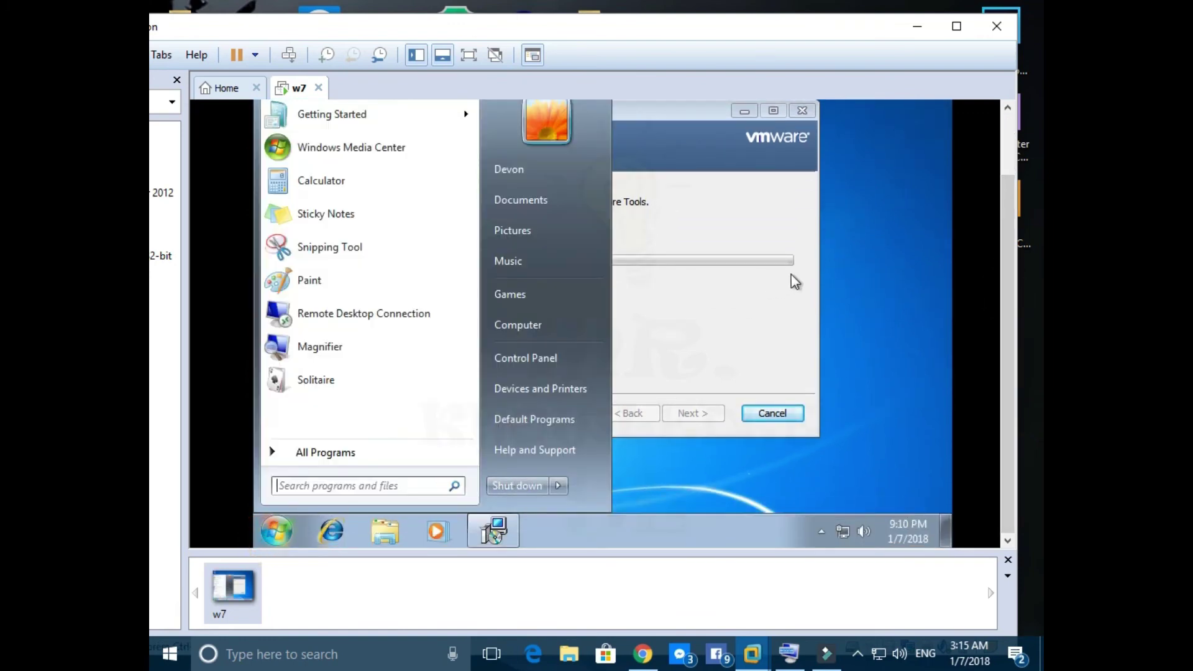
click(851, 257)
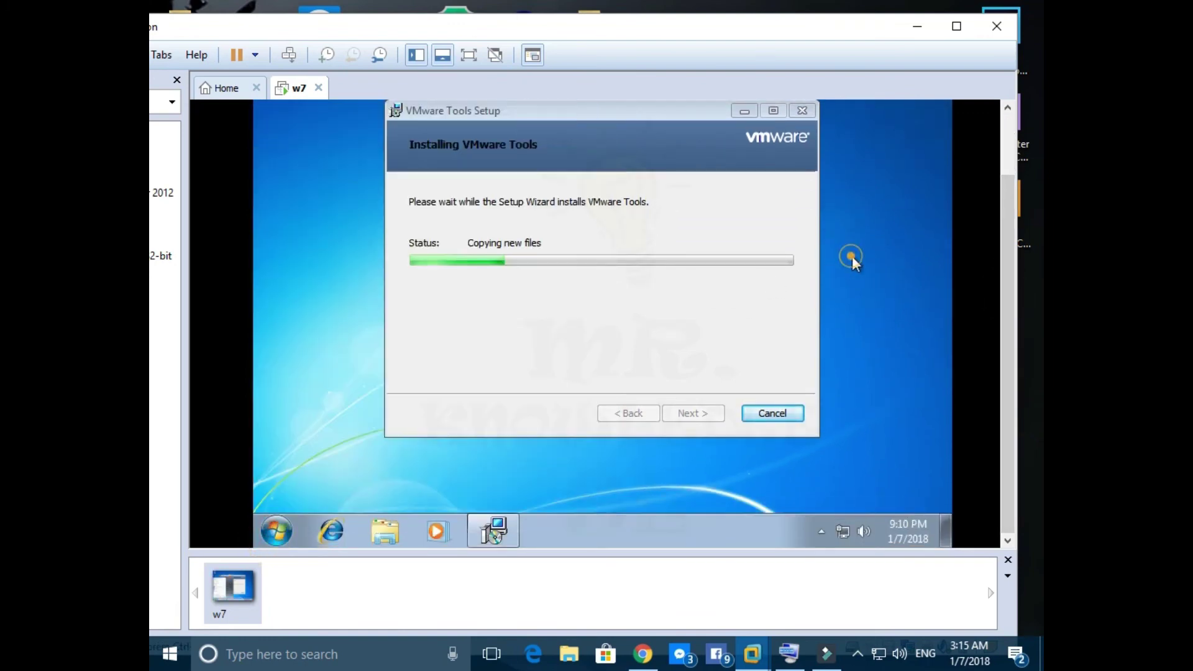
Power off the w7 virtual machine while VMware Tools is installing and confirm the power-off.
right_click(295, 88)
mouse_move(364, 127)
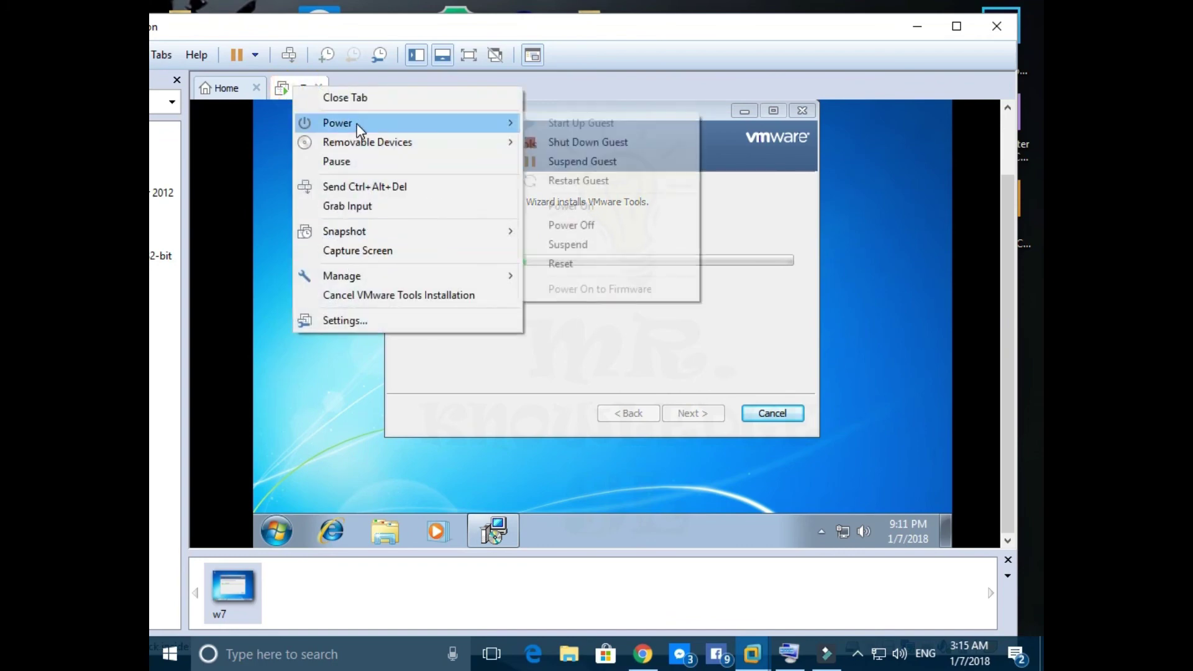
click(576, 226)
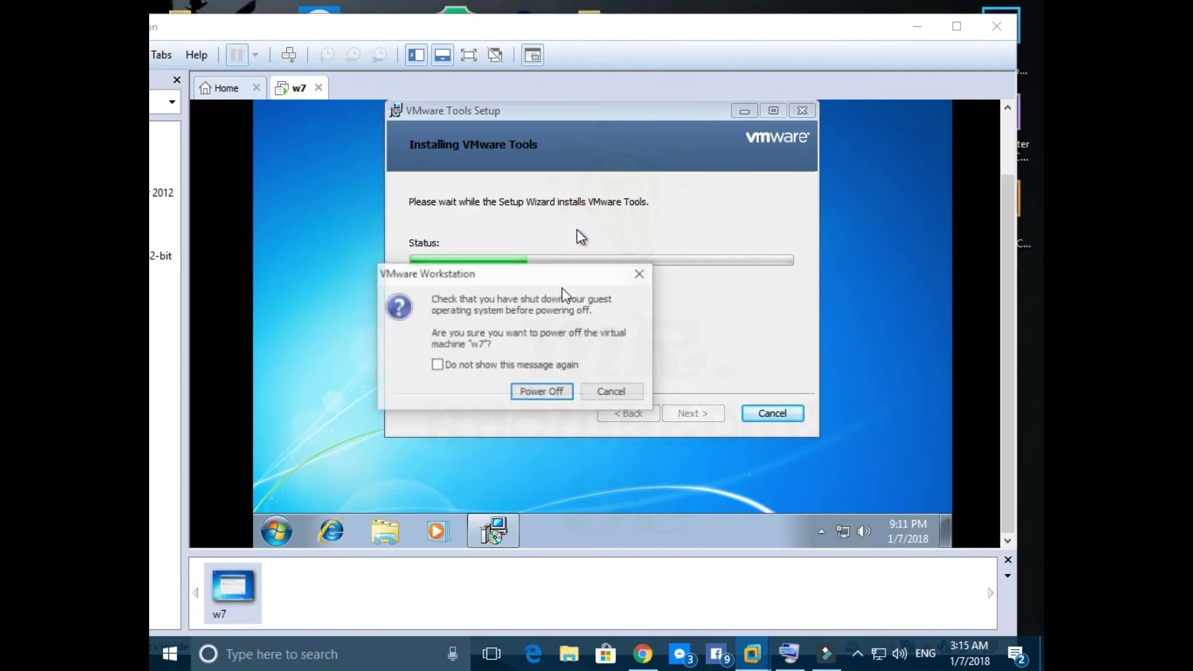
click(555, 394)
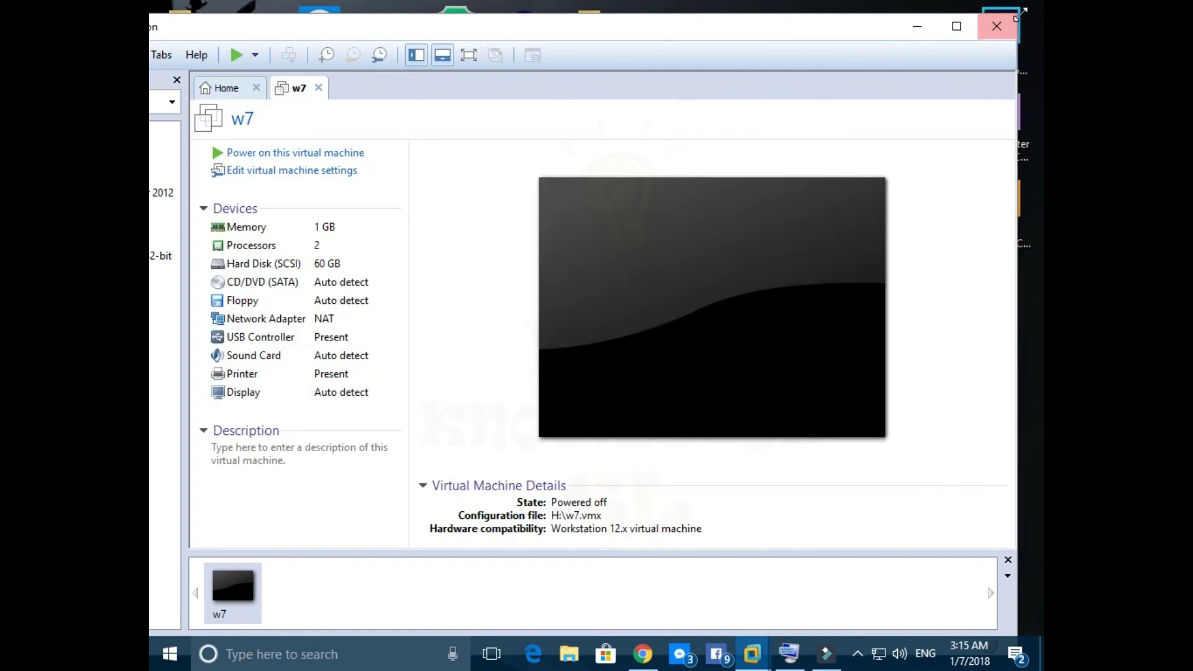
Reposition the VMware Workstation window to show its library, power on the w7 virtual machine and start Windows normally.
drag(1019, 14, 940, 63)
drag(740, 90, 866, 81)
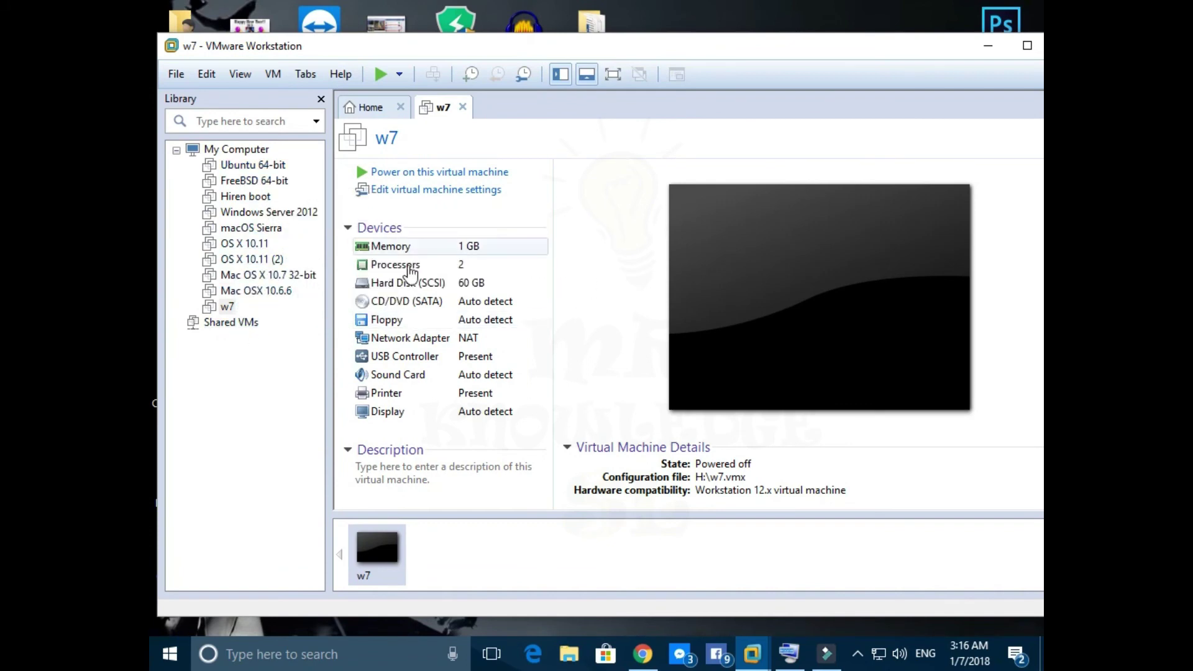
click(227, 308)
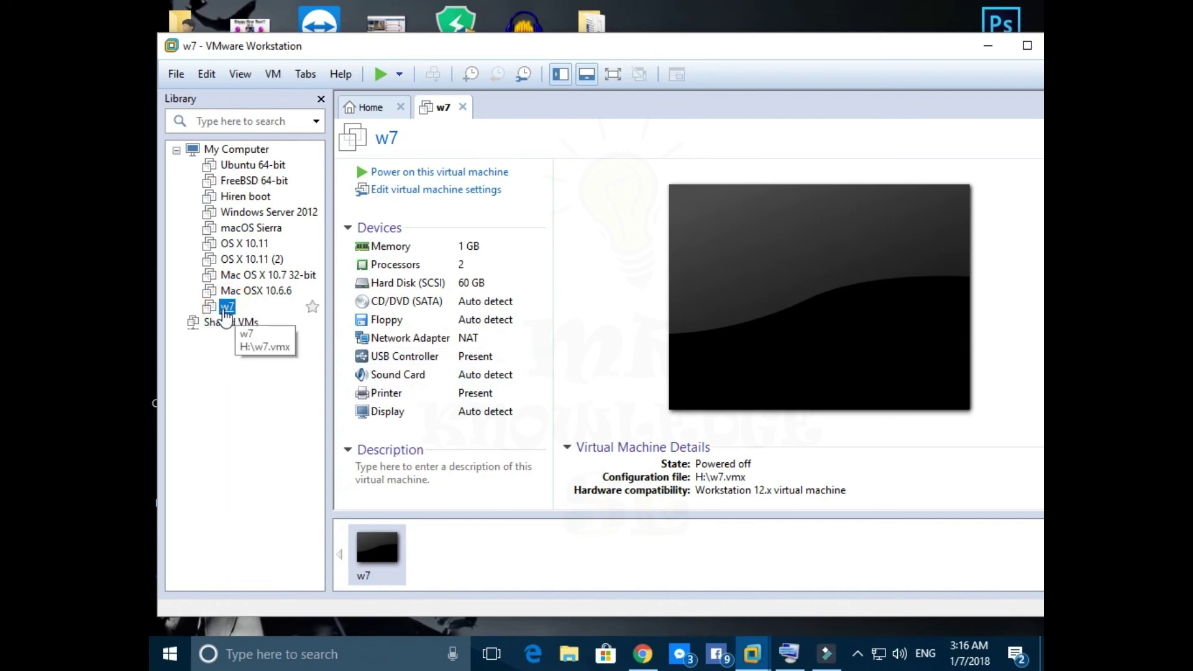
click(465, 176)
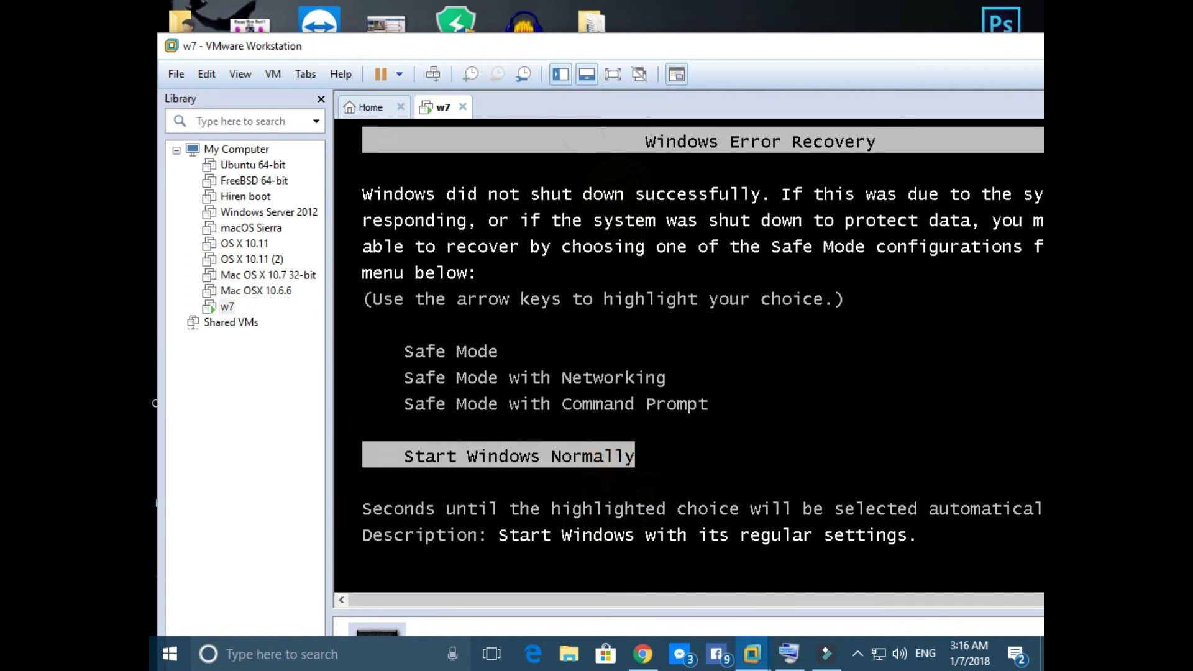
key(Return)
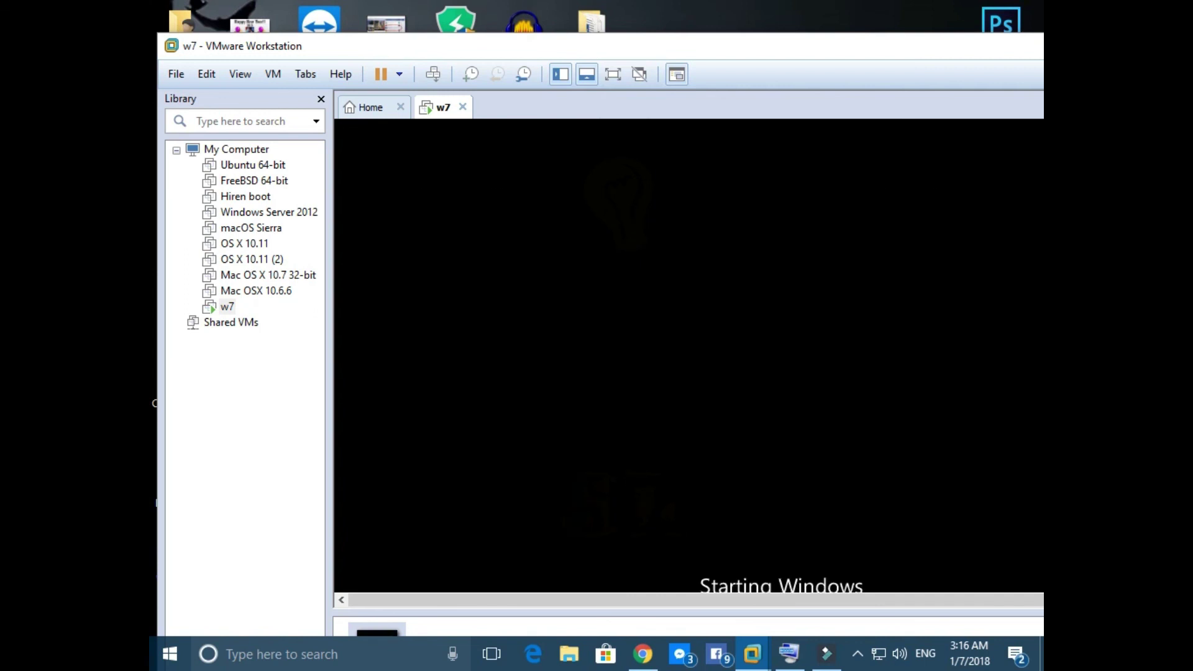
Move the VMware Workstation window to bring the guest display into view and refresh the Windows 7 guest desktop.
drag(989, 57, 796, 46)
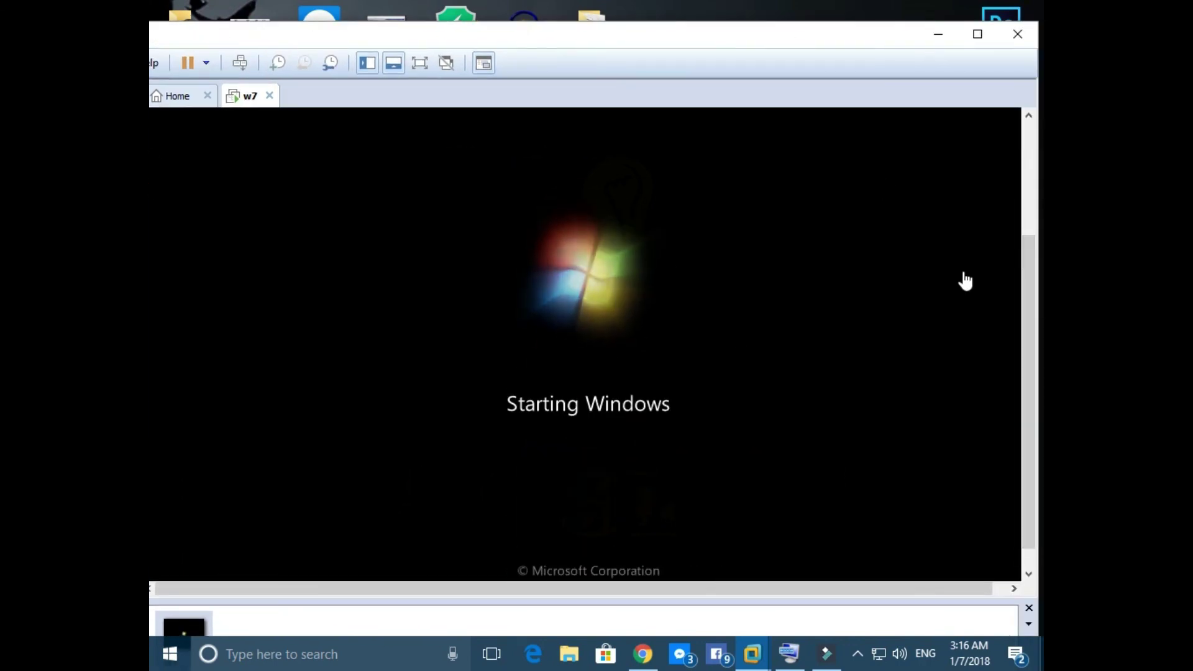
click(569, 654)
click(569, 653)
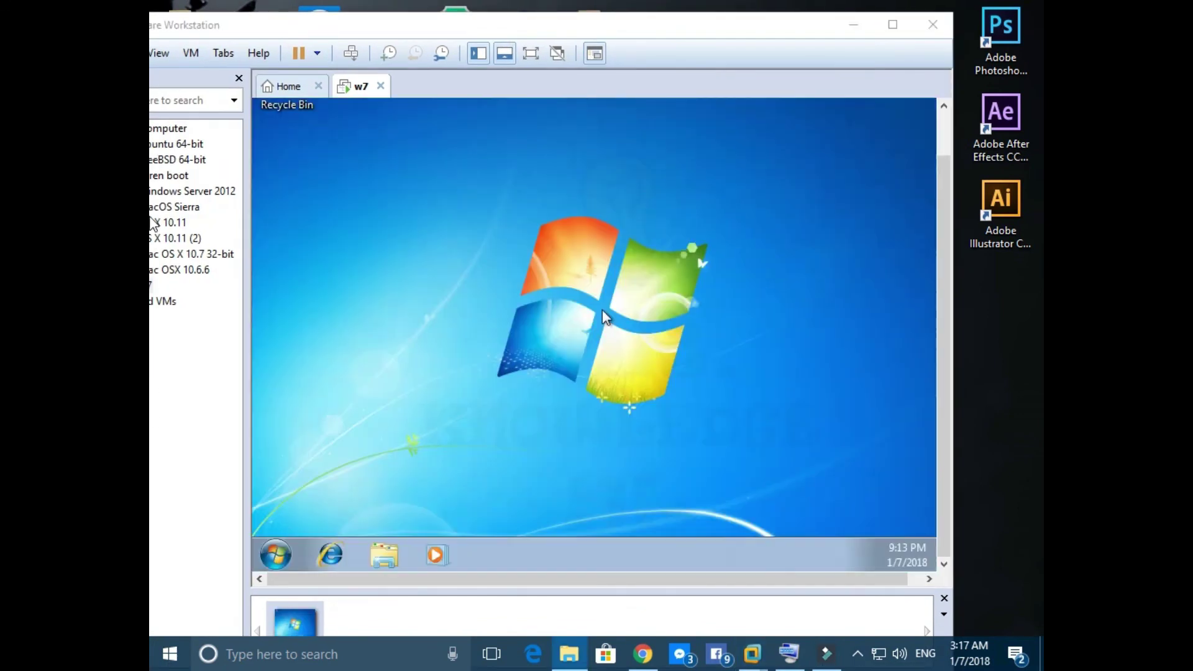
right_click(586, 284)
click(621, 325)
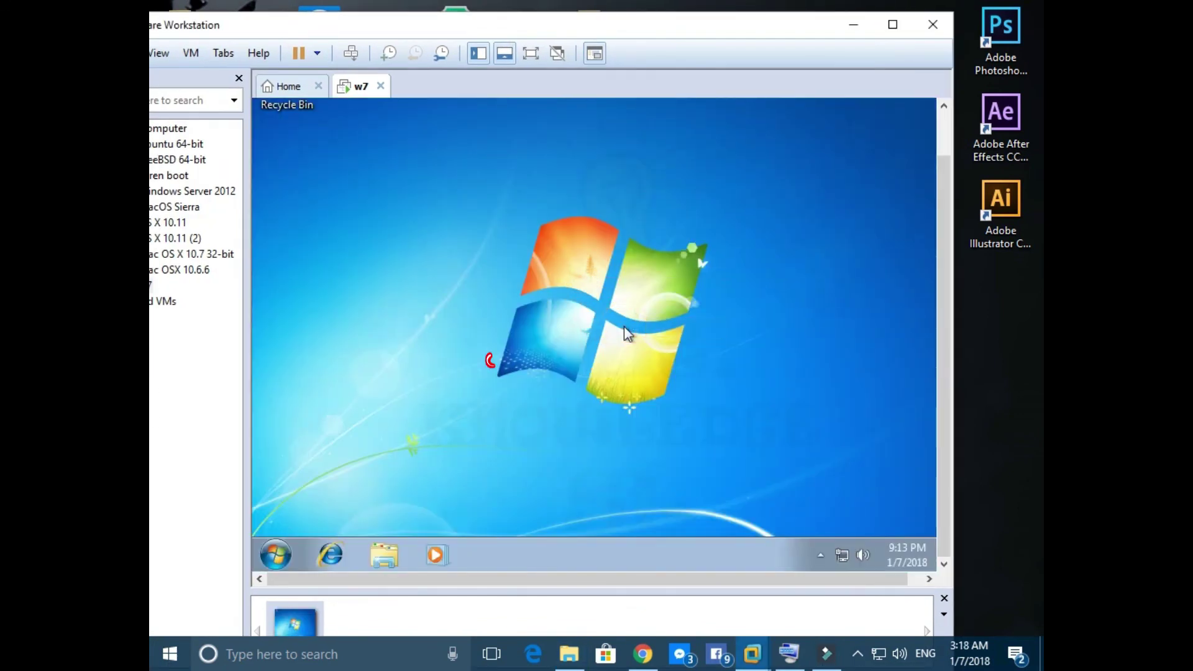